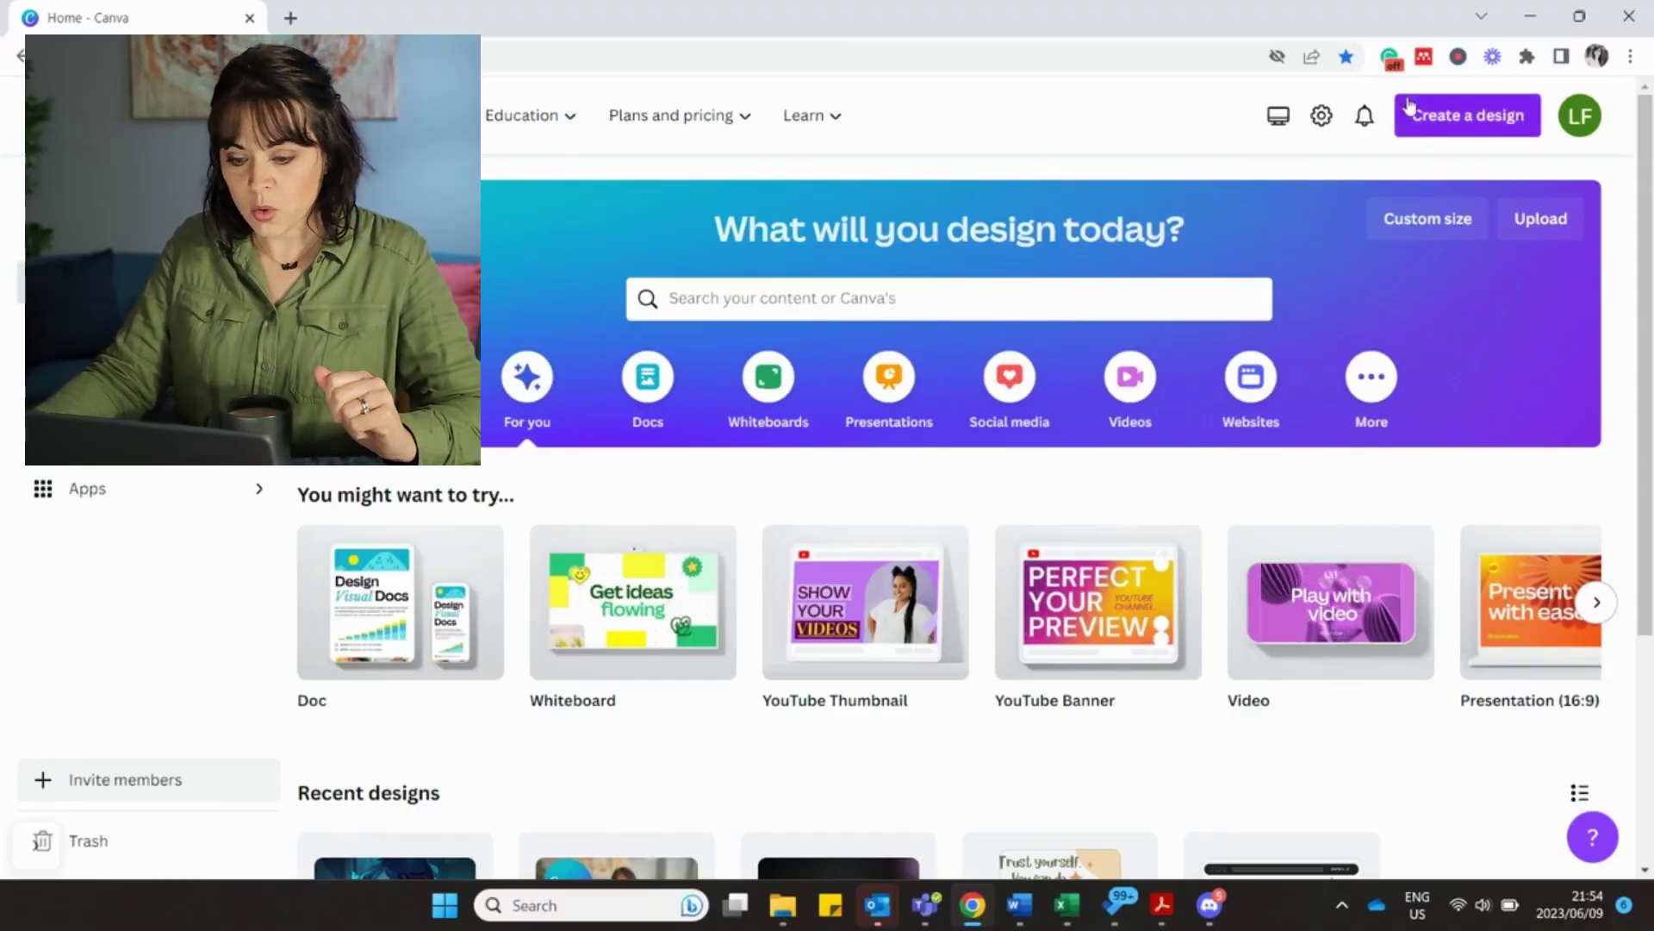
Create a new blank Presentation (16:9) from the suggested design formats
{"action": "left_click", "coordinate": [1490, 117]}
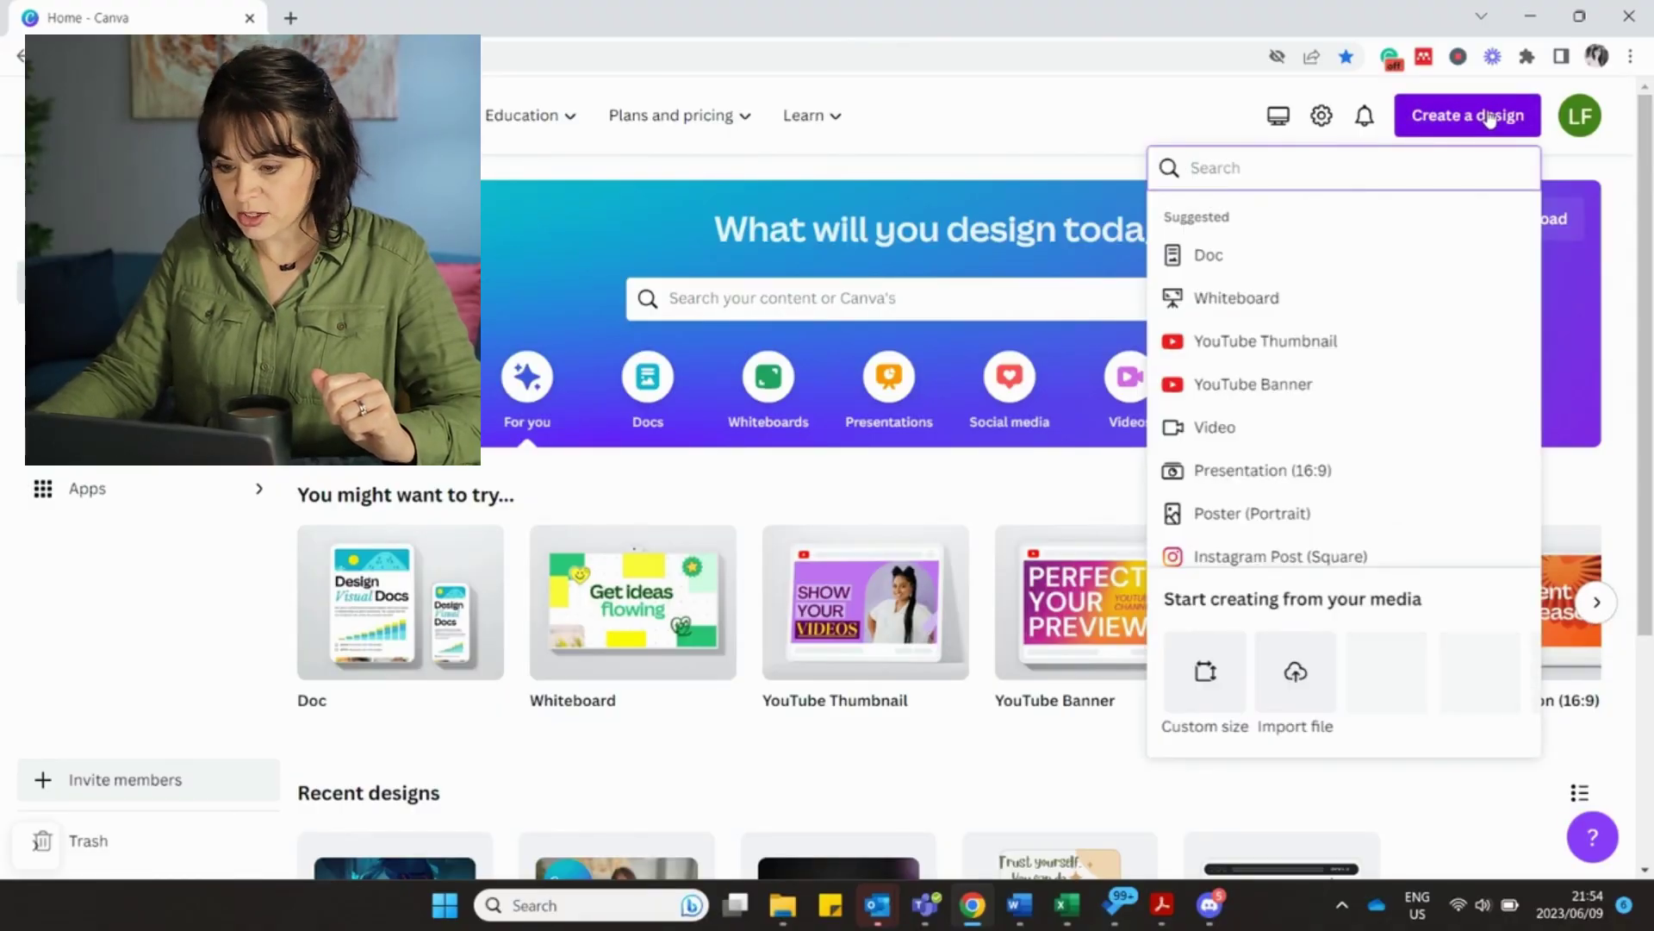
{"action": "scroll", "coordinate": [1309, 473], "scroll_direction": "down", "scroll_amount": 3}
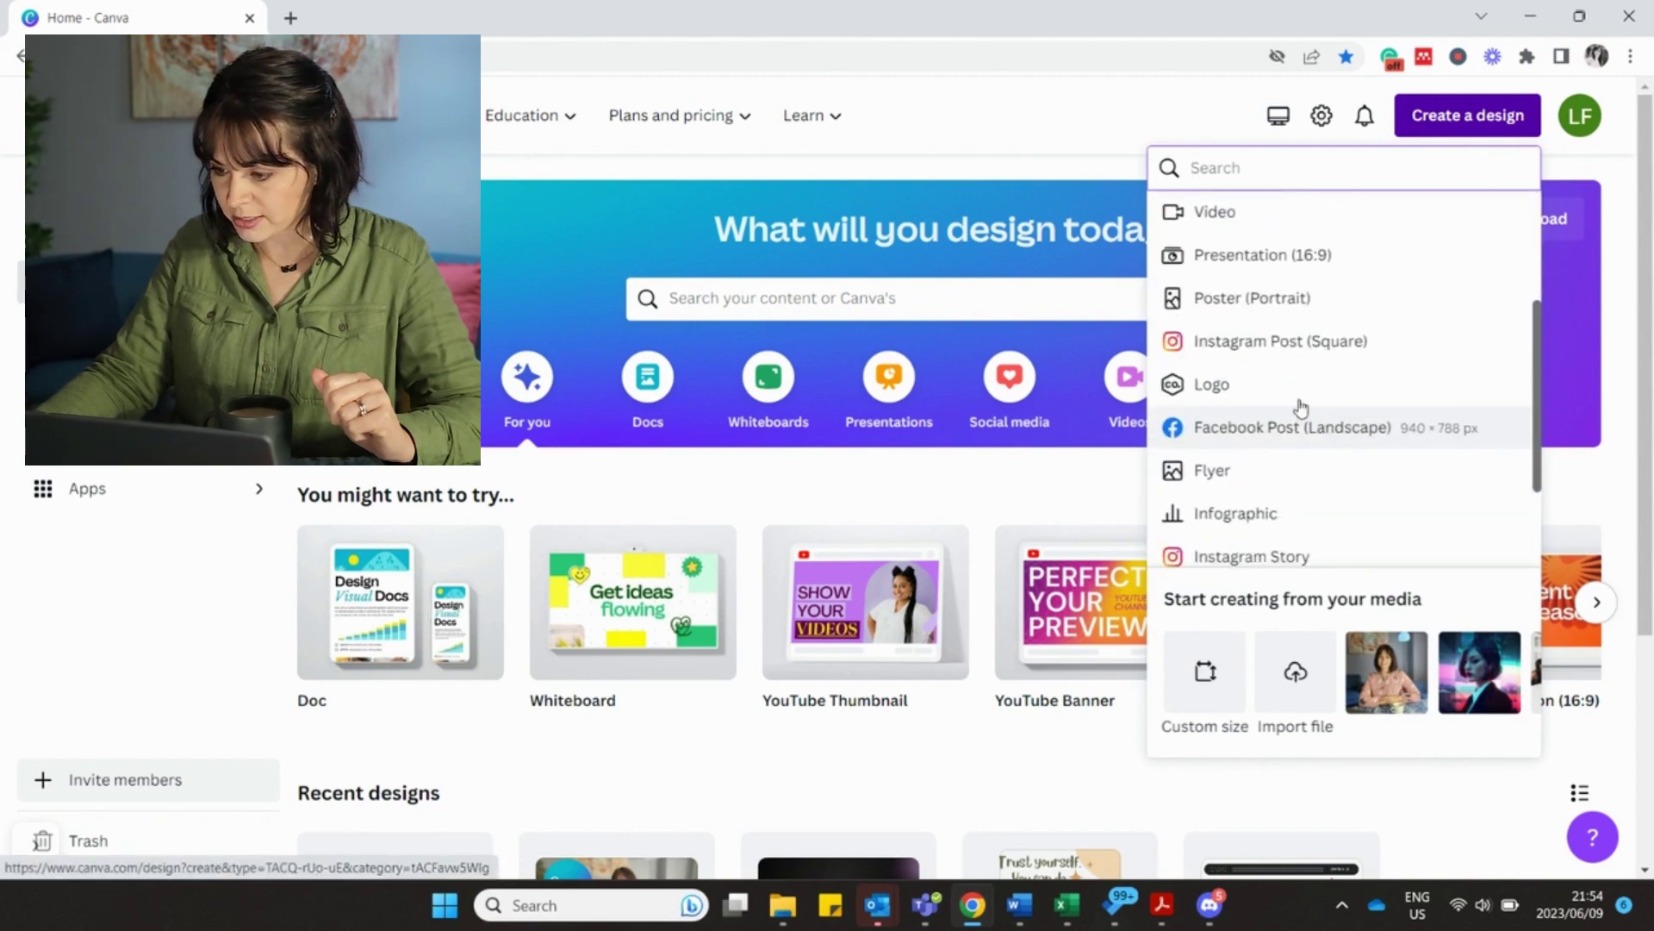
{"action": "left_click", "coordinate": [603, 767]}
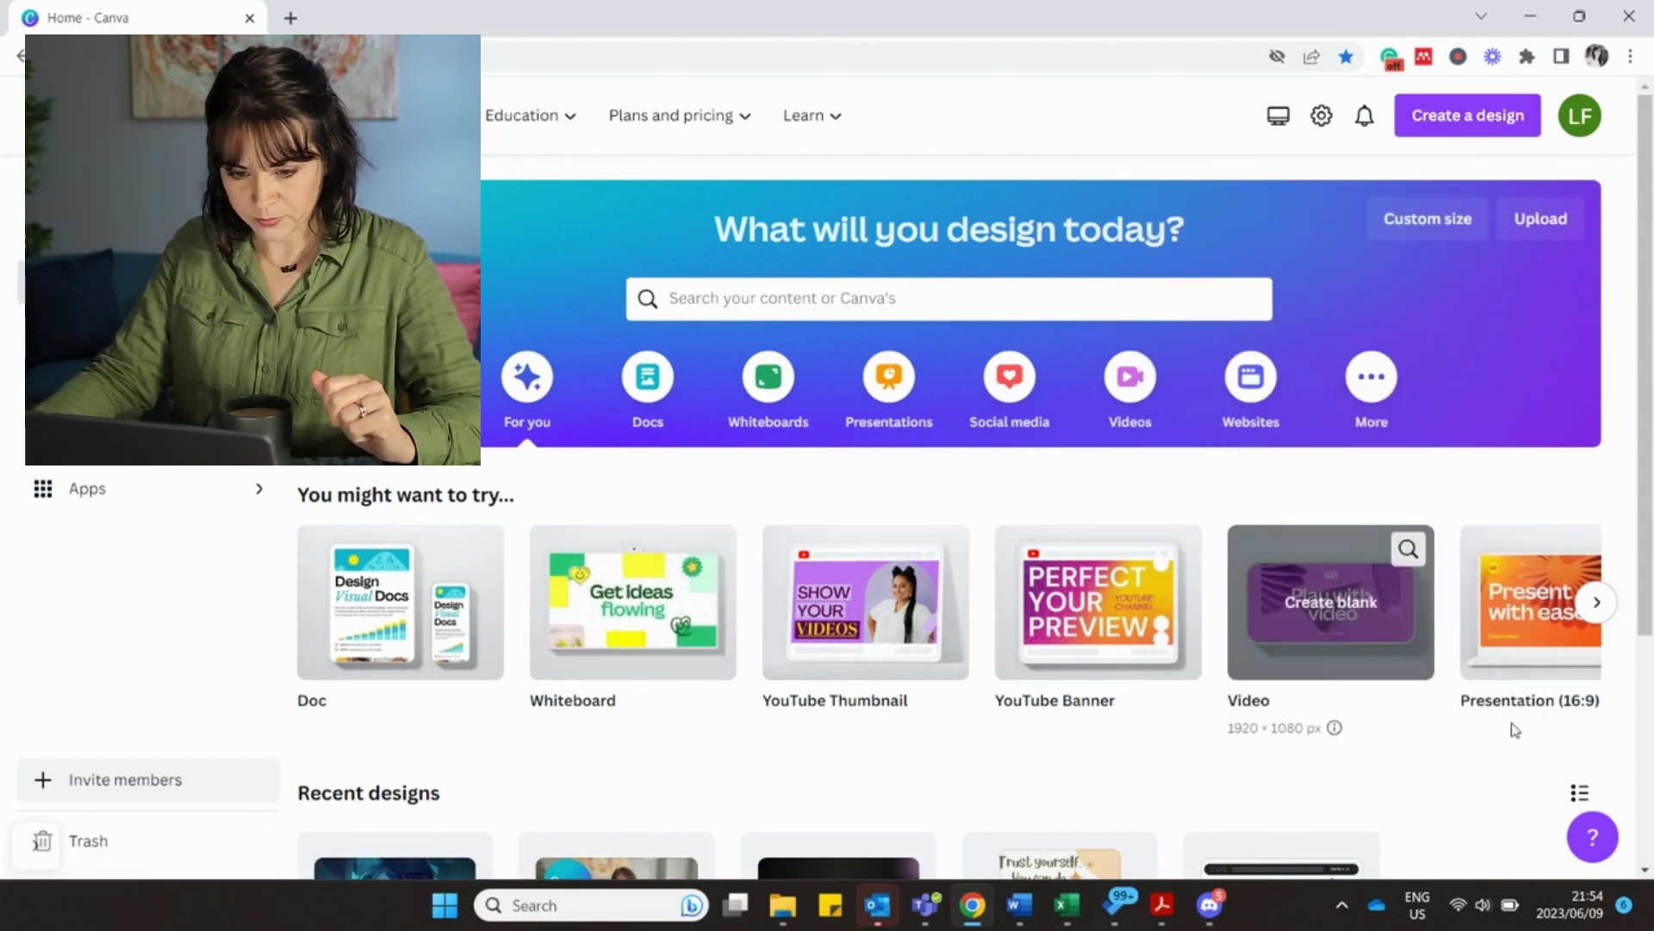
{"action": "left_click", "coordinate": [1597, 602]}
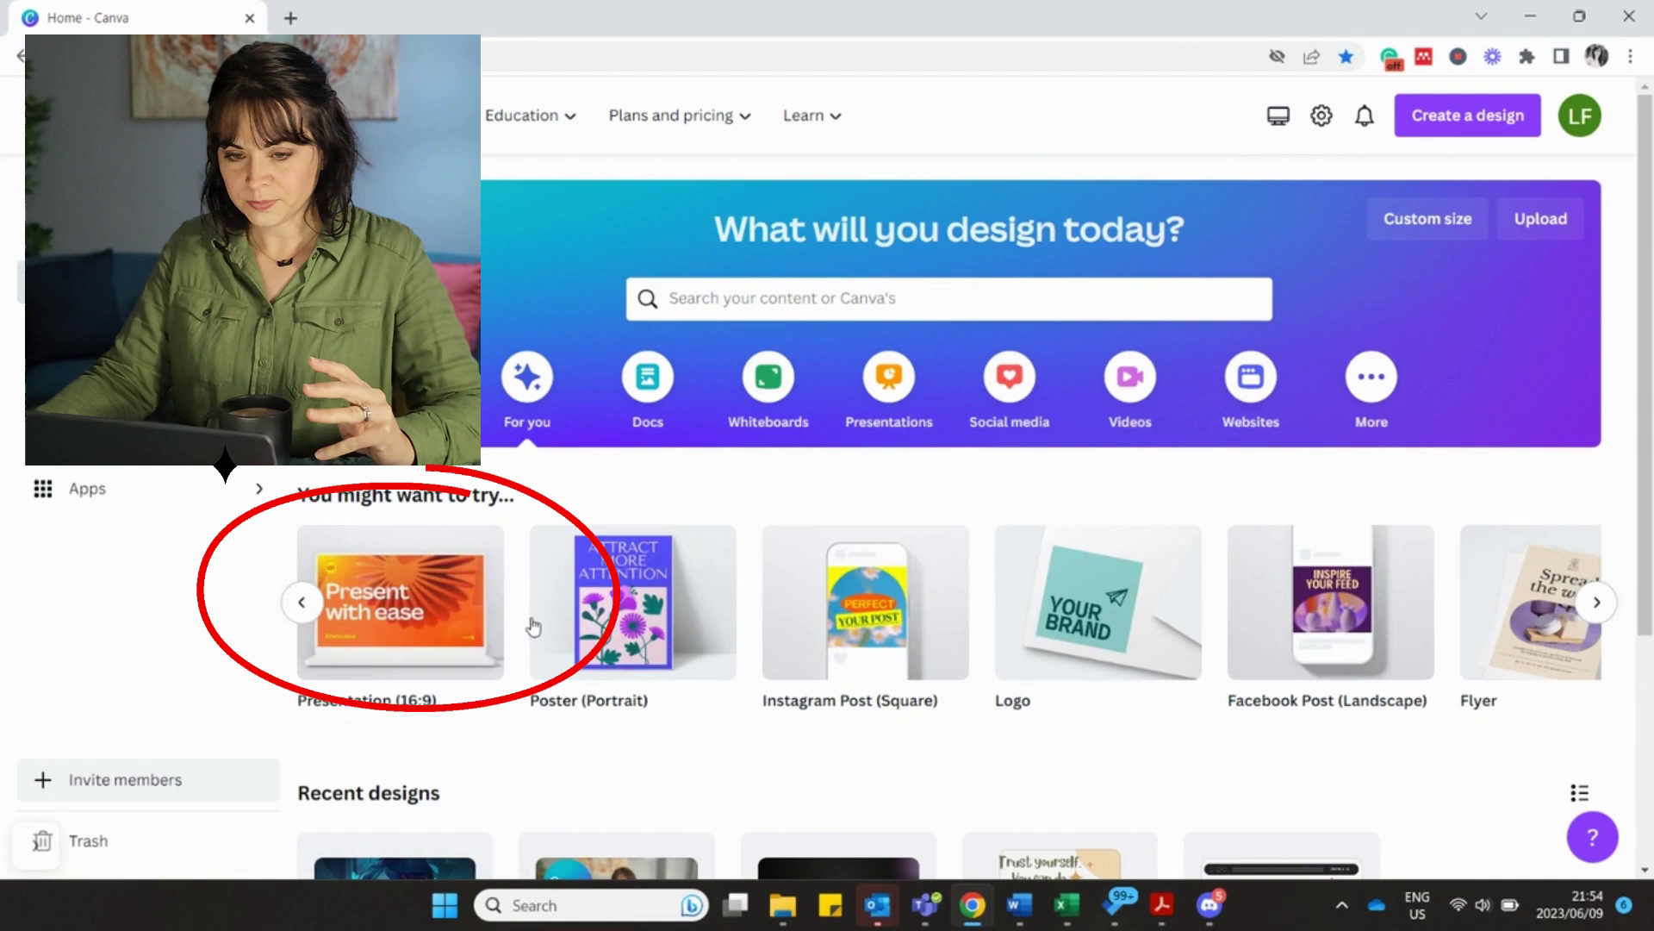
{"action": "left_click", "coordinate": [396, 603]}
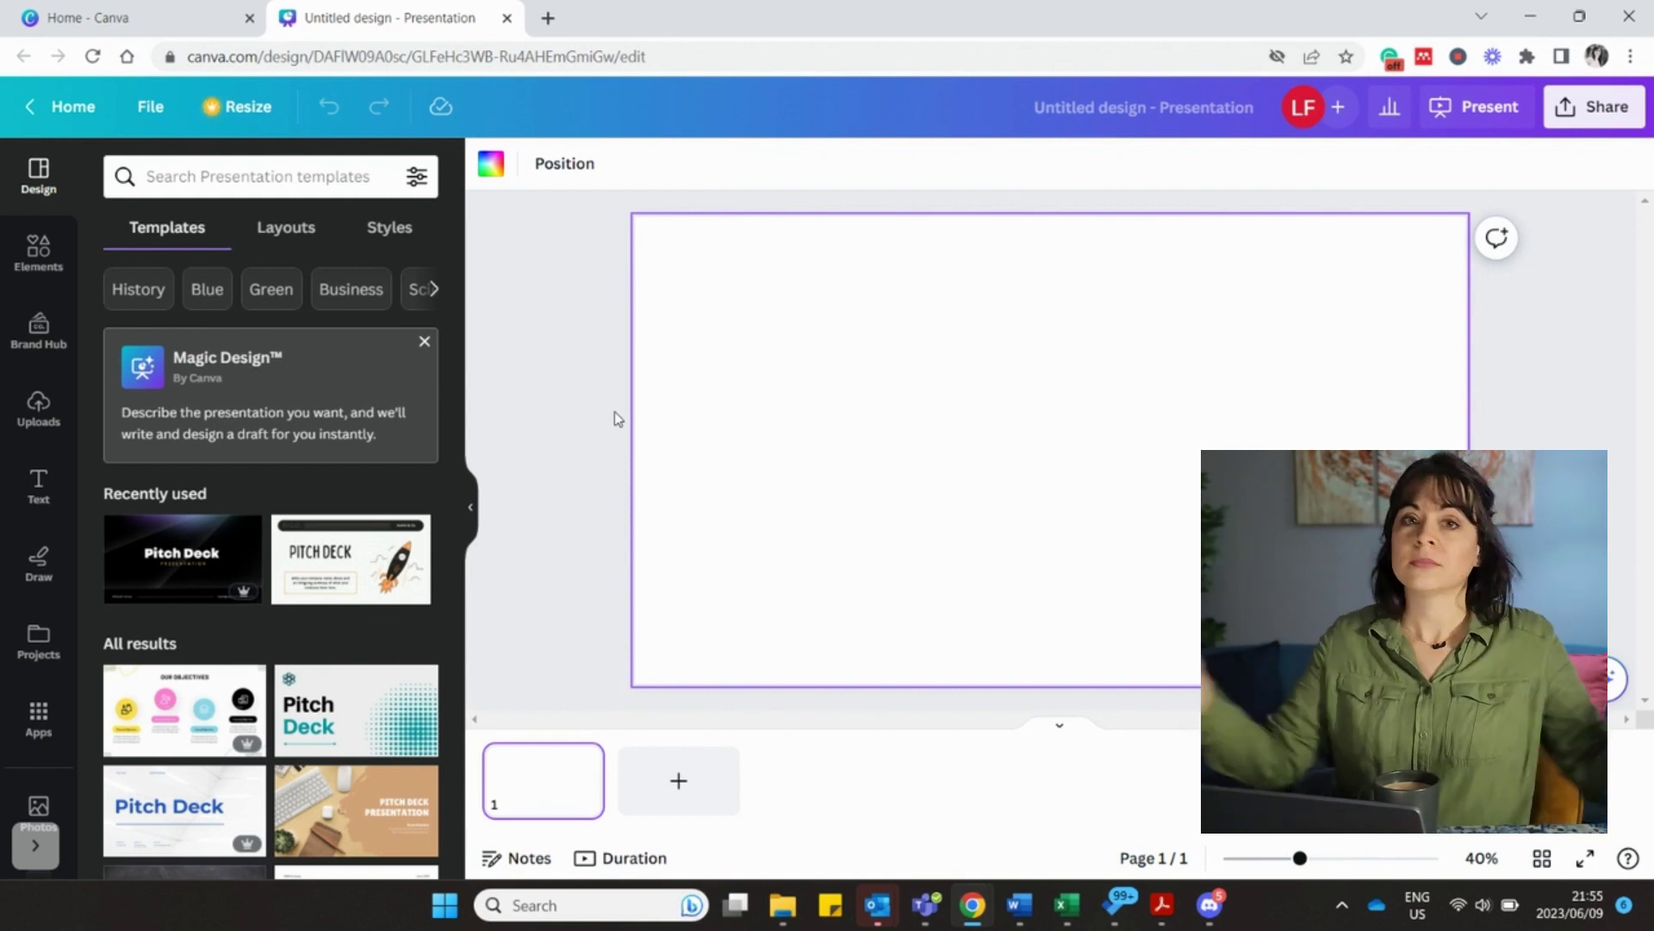
Search the templates for 'reporting' to find the teal geometric Business Performance Report
{"action": "scroll", "coordinate": [314, 517], "scroll_direction": "down", "scroll_amount": 10}
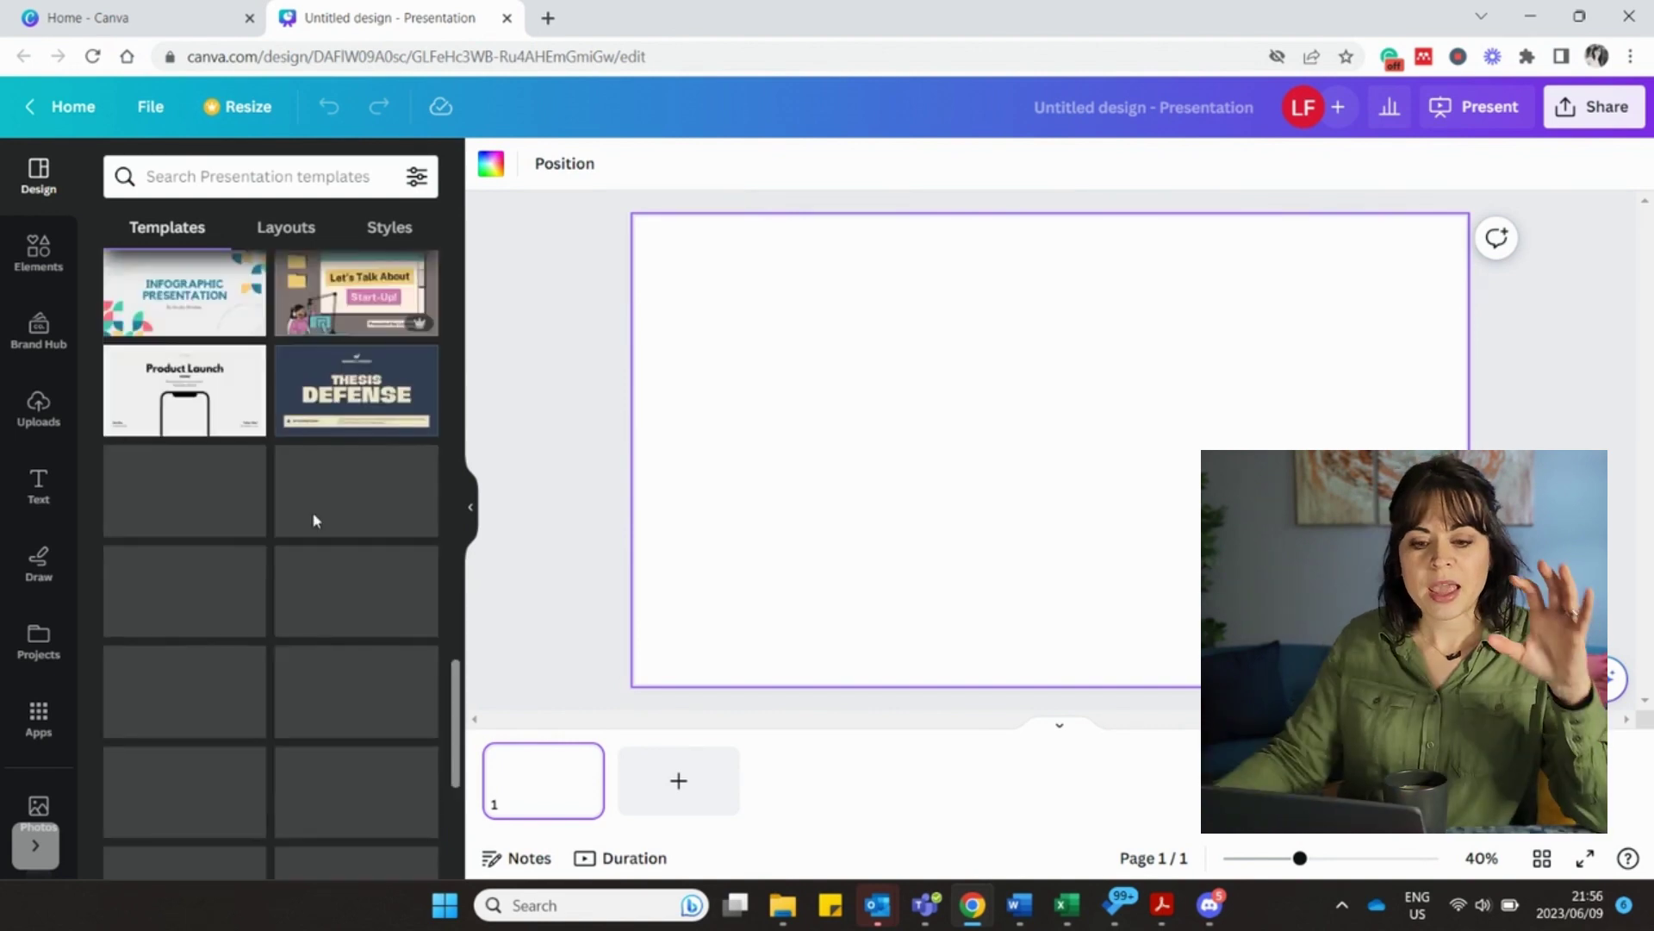
{"action": "scroll", "coordinate": [314, 523], "scroll_direction": "down", "scroll_amount": 4}
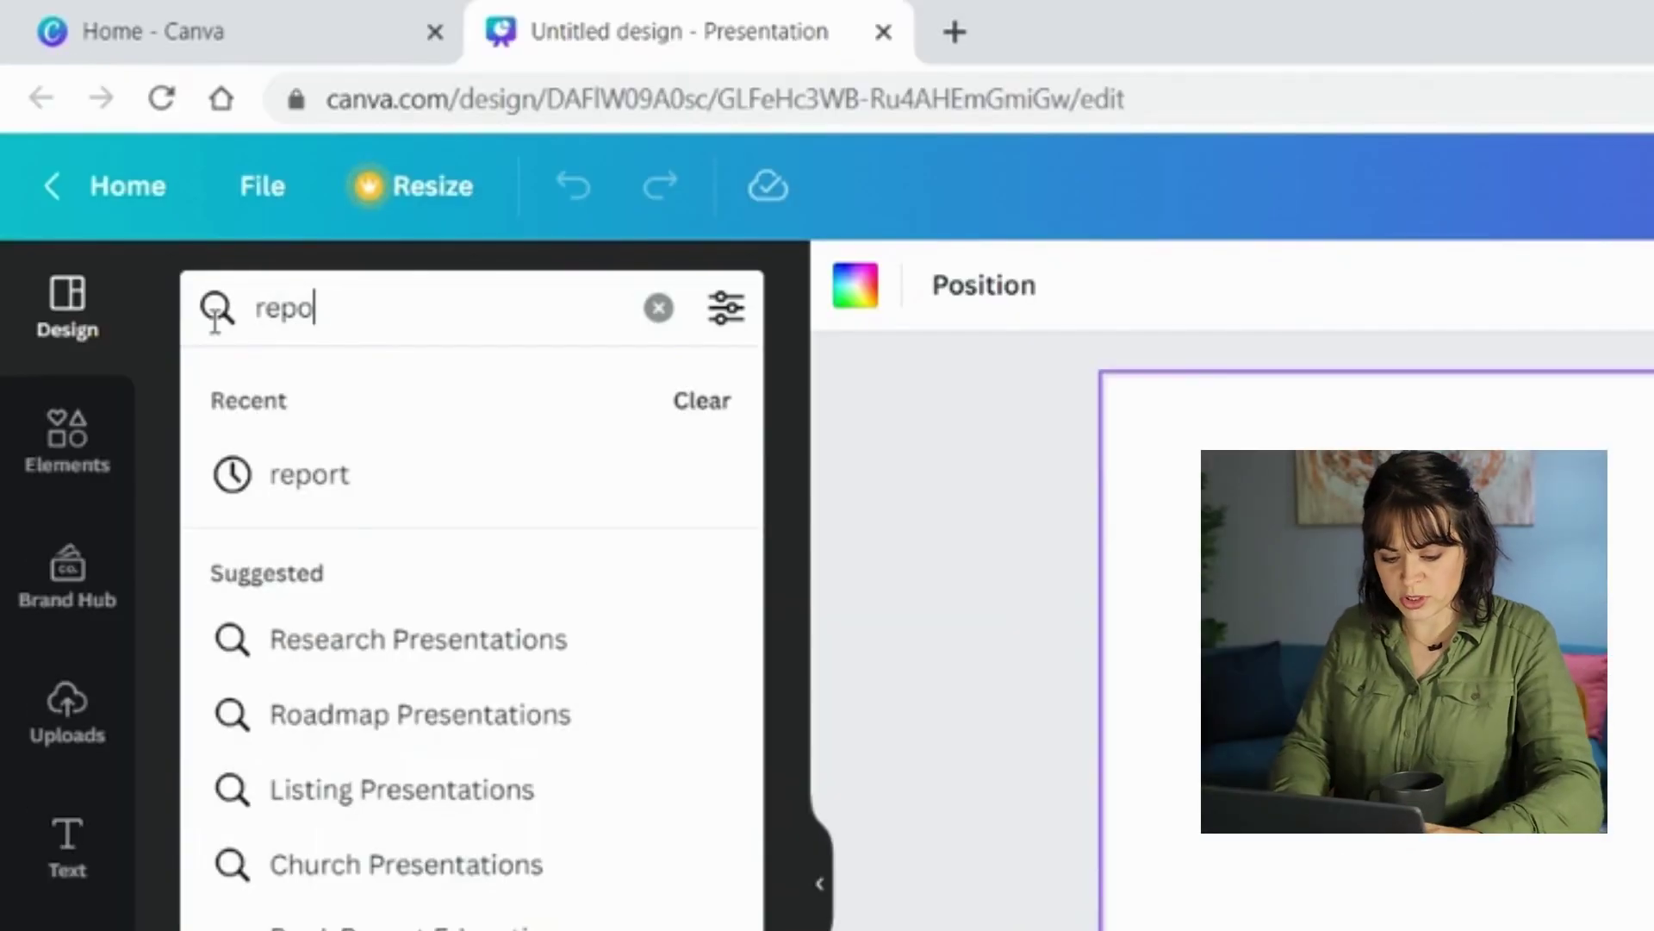
{"action": "type", "text": "rting"}
{"action": "key", "text": "Return"}
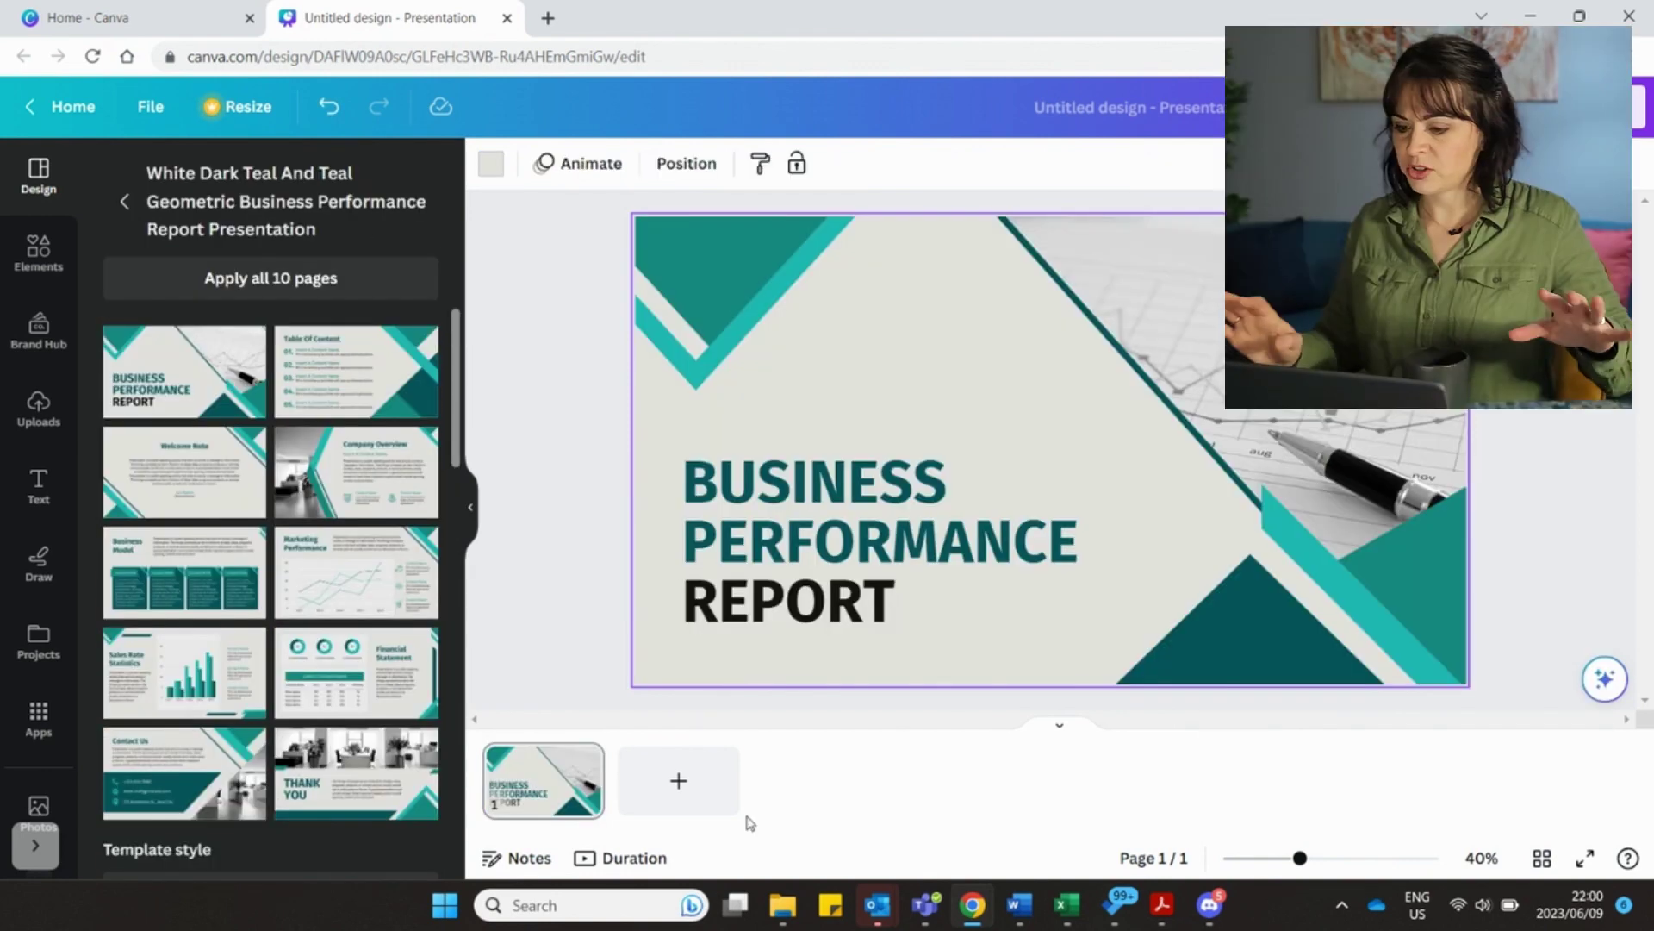
Add Welcome Note and Table Of Content pages, placing Table Of Content before Welcome Note
{"action": "left_click", "coordinate": [679, 782]}
{"action": "left_click", "coordinate": [198, 469]}
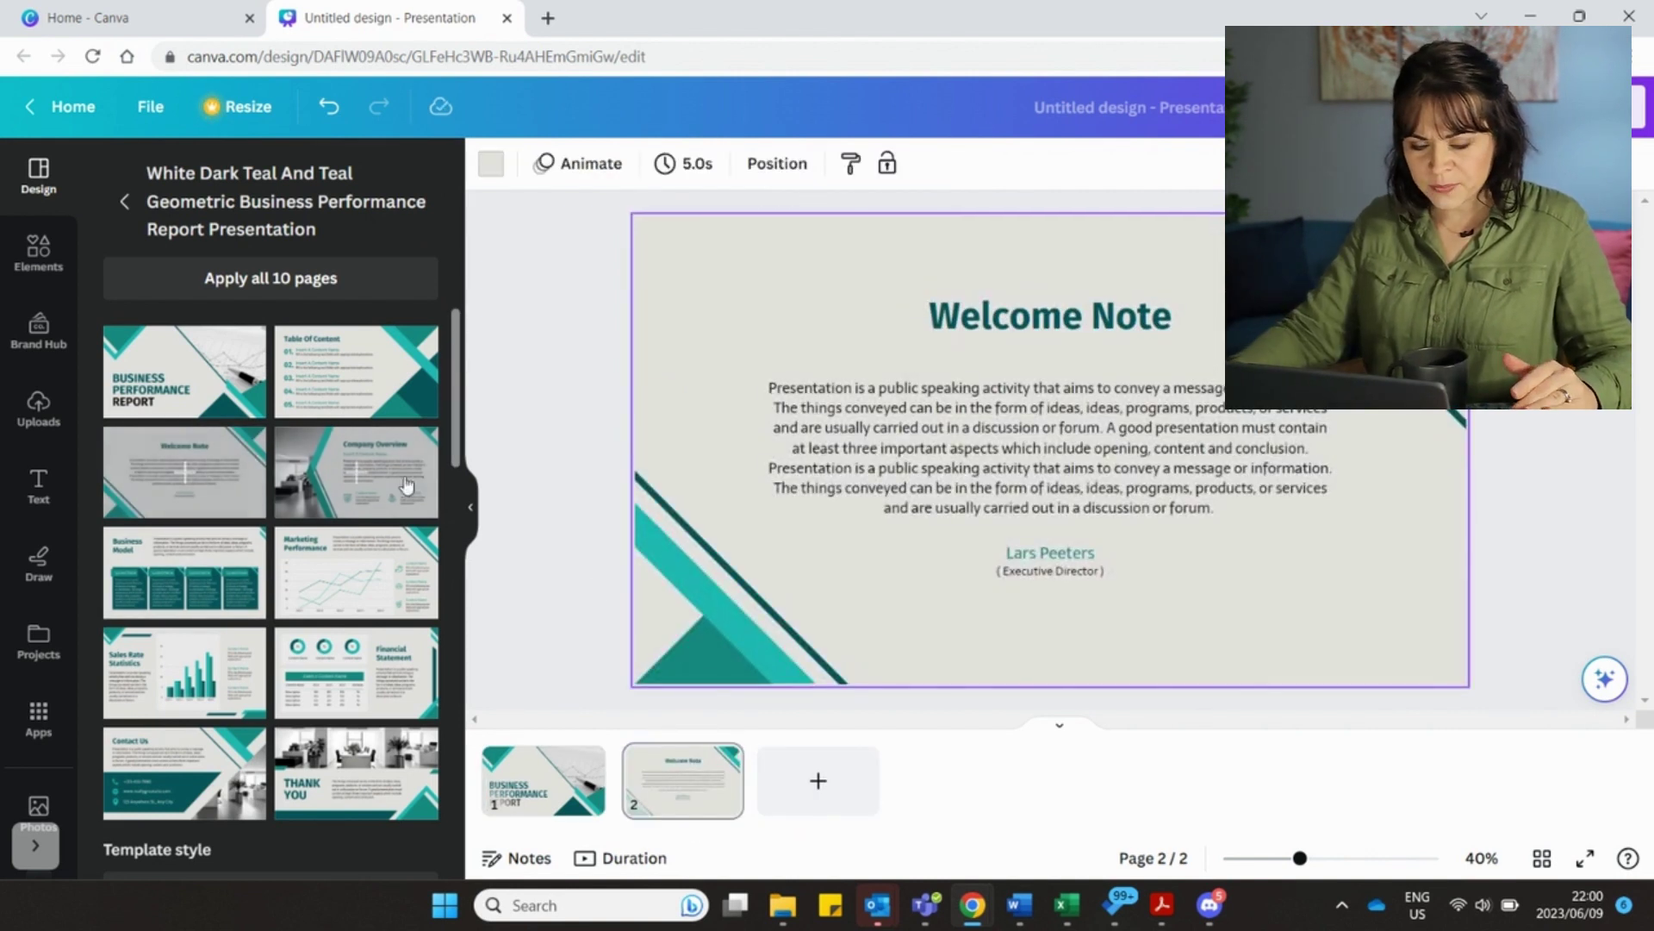
{"action": "left_click", "coordinate": [819, 779]}
{"action": "left_click", "coordinate": [353, 367]}
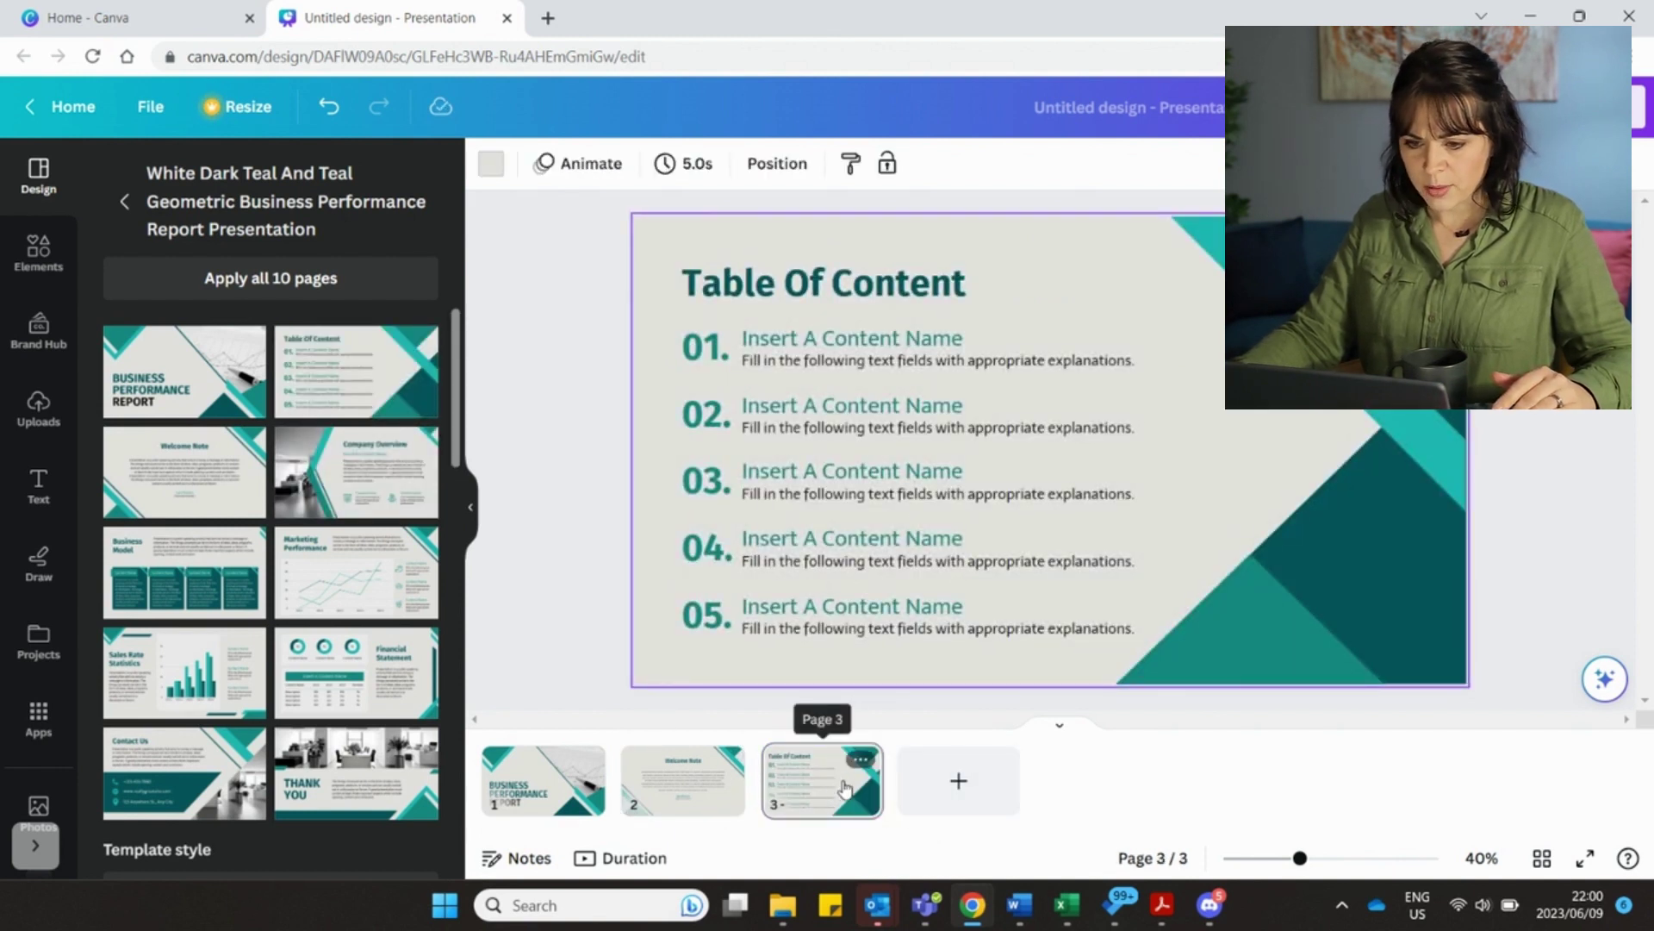
{"action": "mouse_move", "coordinate": [860, 781]}
{"action": "left_mouse_down"}
{"action": "mouse_move", "coordinate": [814, 705]}
{"action": "mouse_move", "coordinate": [655, 686]}
{"action": "mouse_move", "coordinate": [624, 751]}
{"action": "left_mouse_up"}
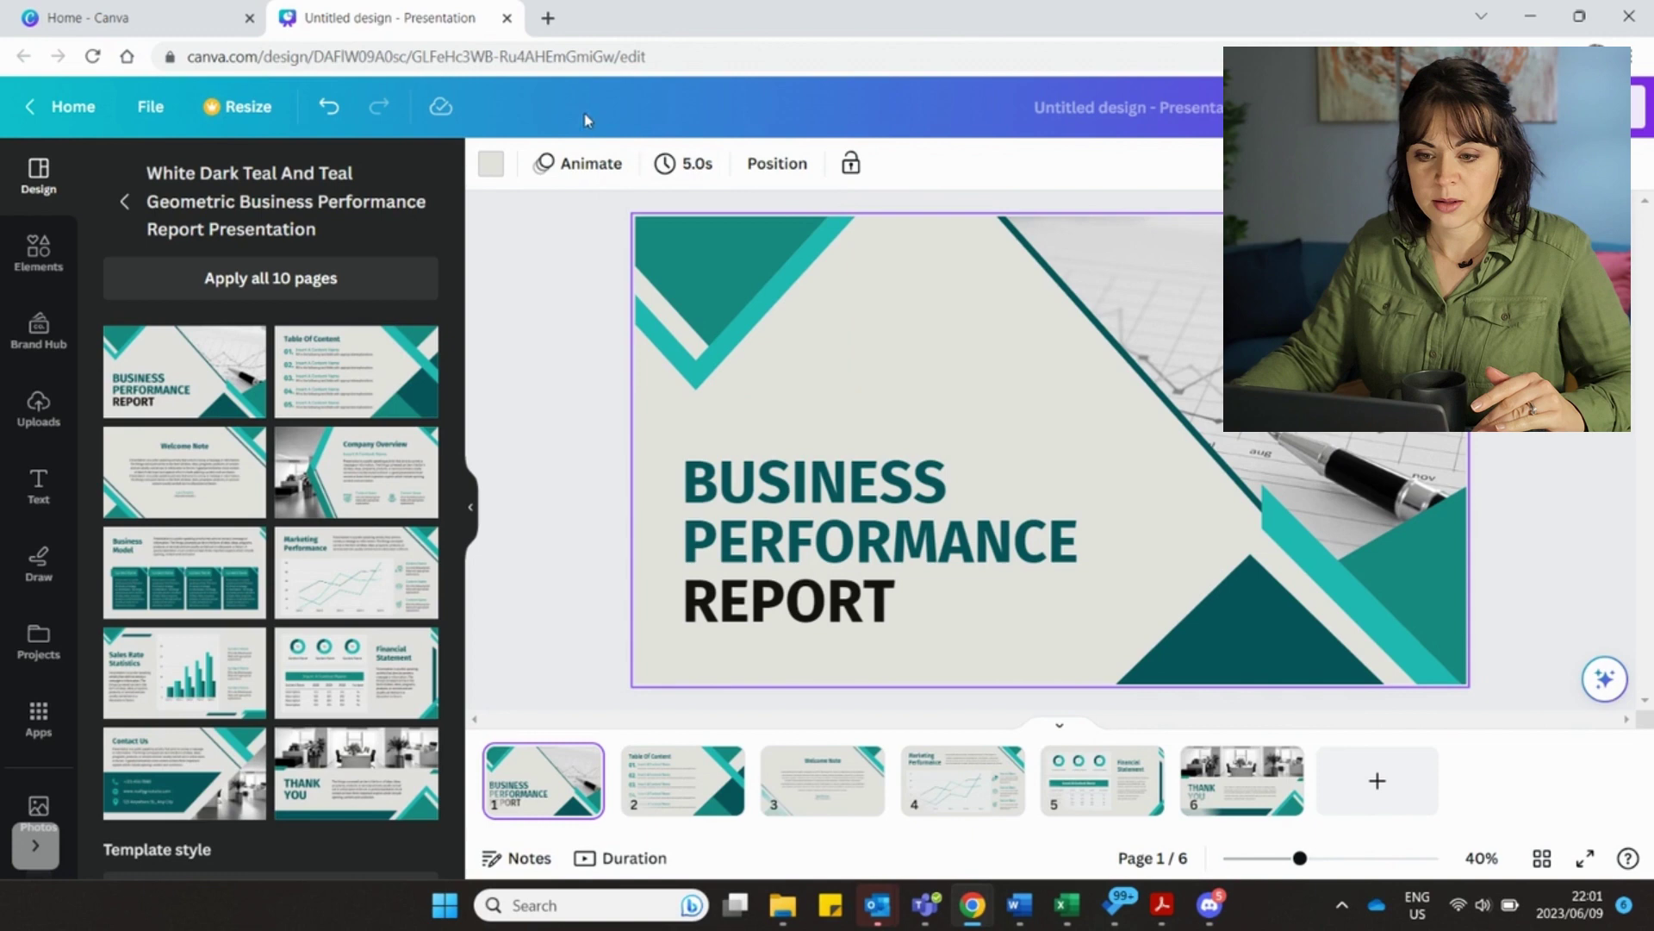
Browse the available Page Animations for the presentation
{"action": "left_click", "coordinate": [583, 171]}
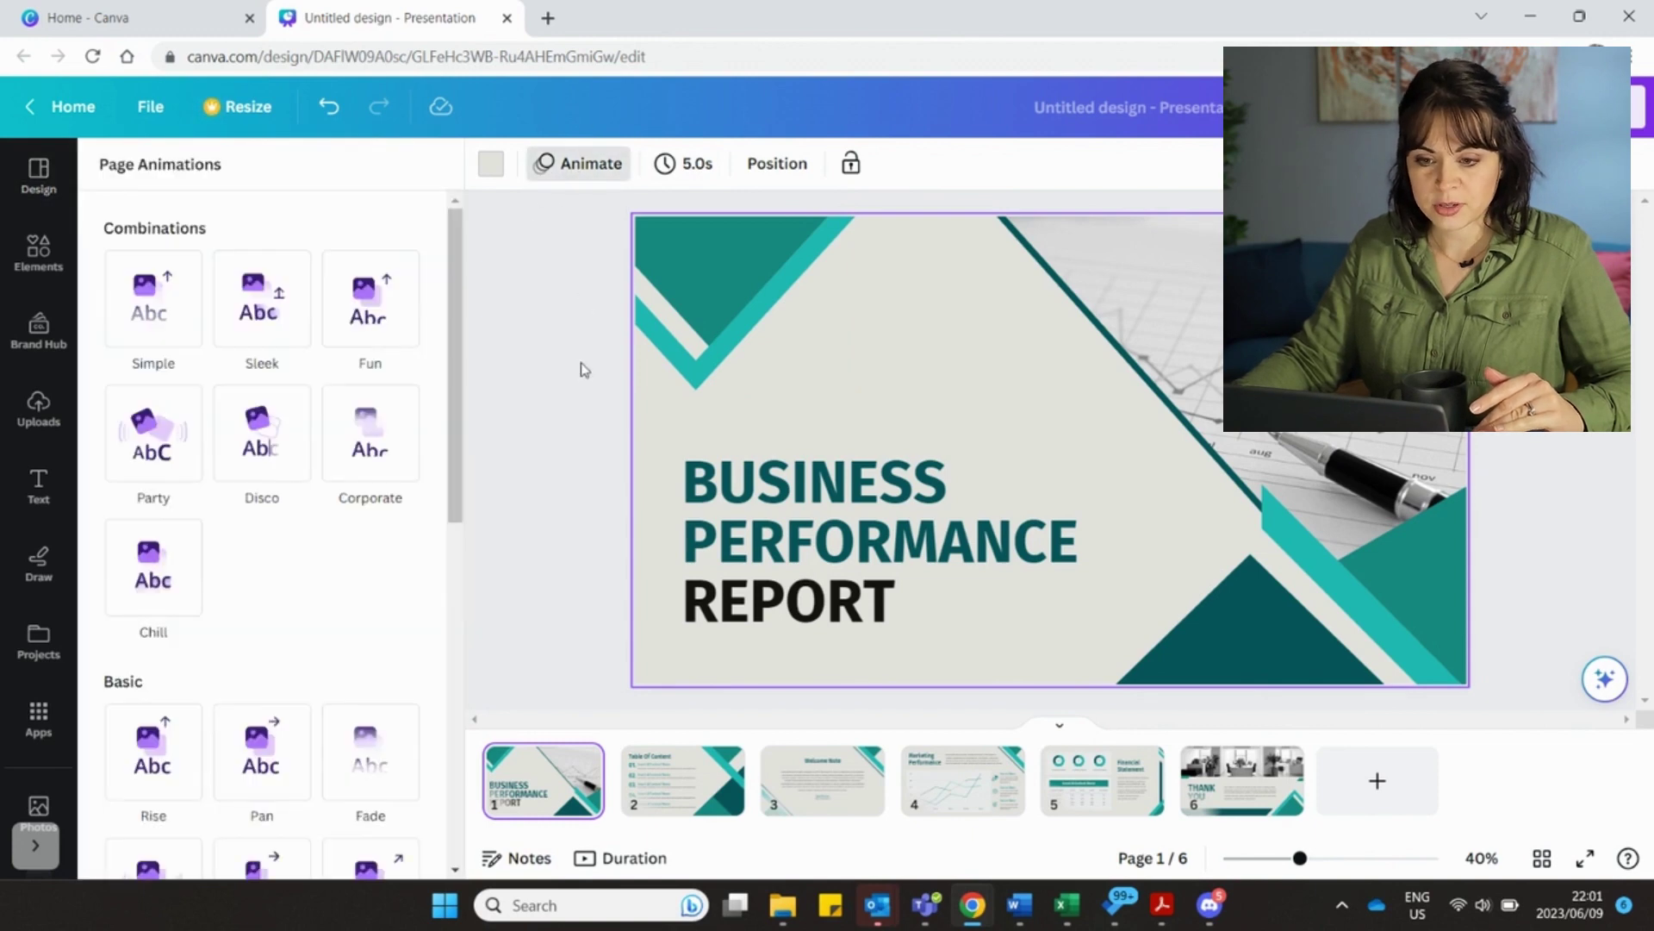
{"action": "scroll", "coordinate": [248, 543], "scroll_direction": "down", "scroll_amount": 2}
{"action": "scroll", "coordinate": [247, 509], "scroll_direction": "up", "scroll_amount": 2}
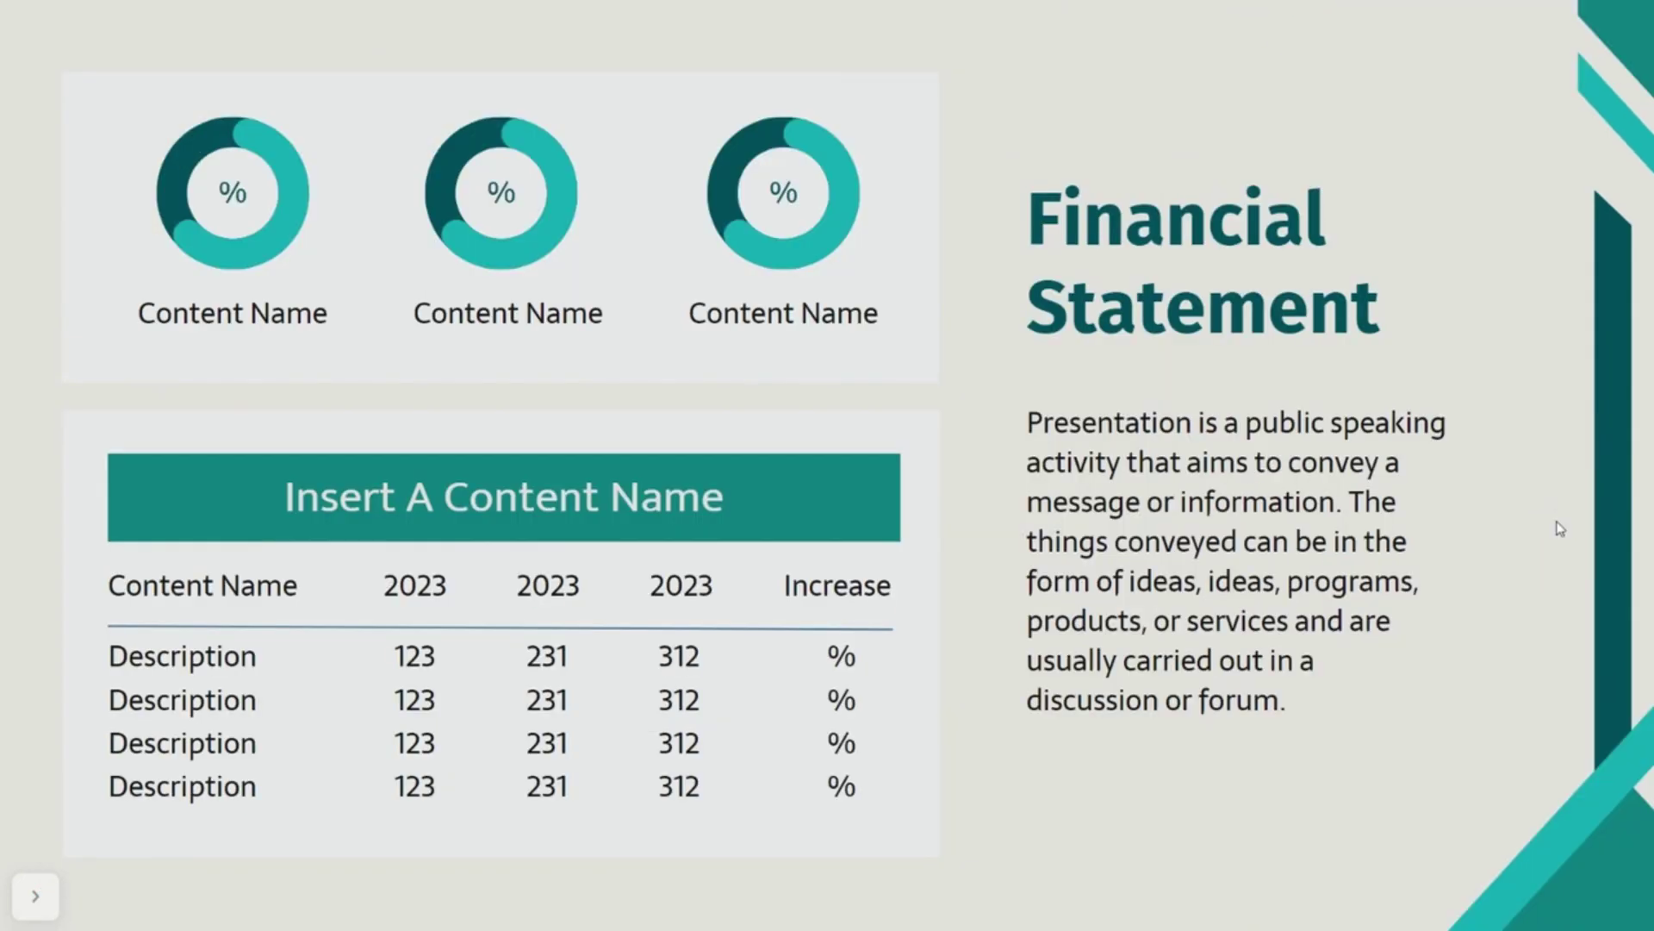
Advance to the Thank You slide, exit full screen, open notes and return to the title page
{"action": "left_click", "coordinate": [1561, 528]}
{"action": "key", "text": "Escape"}
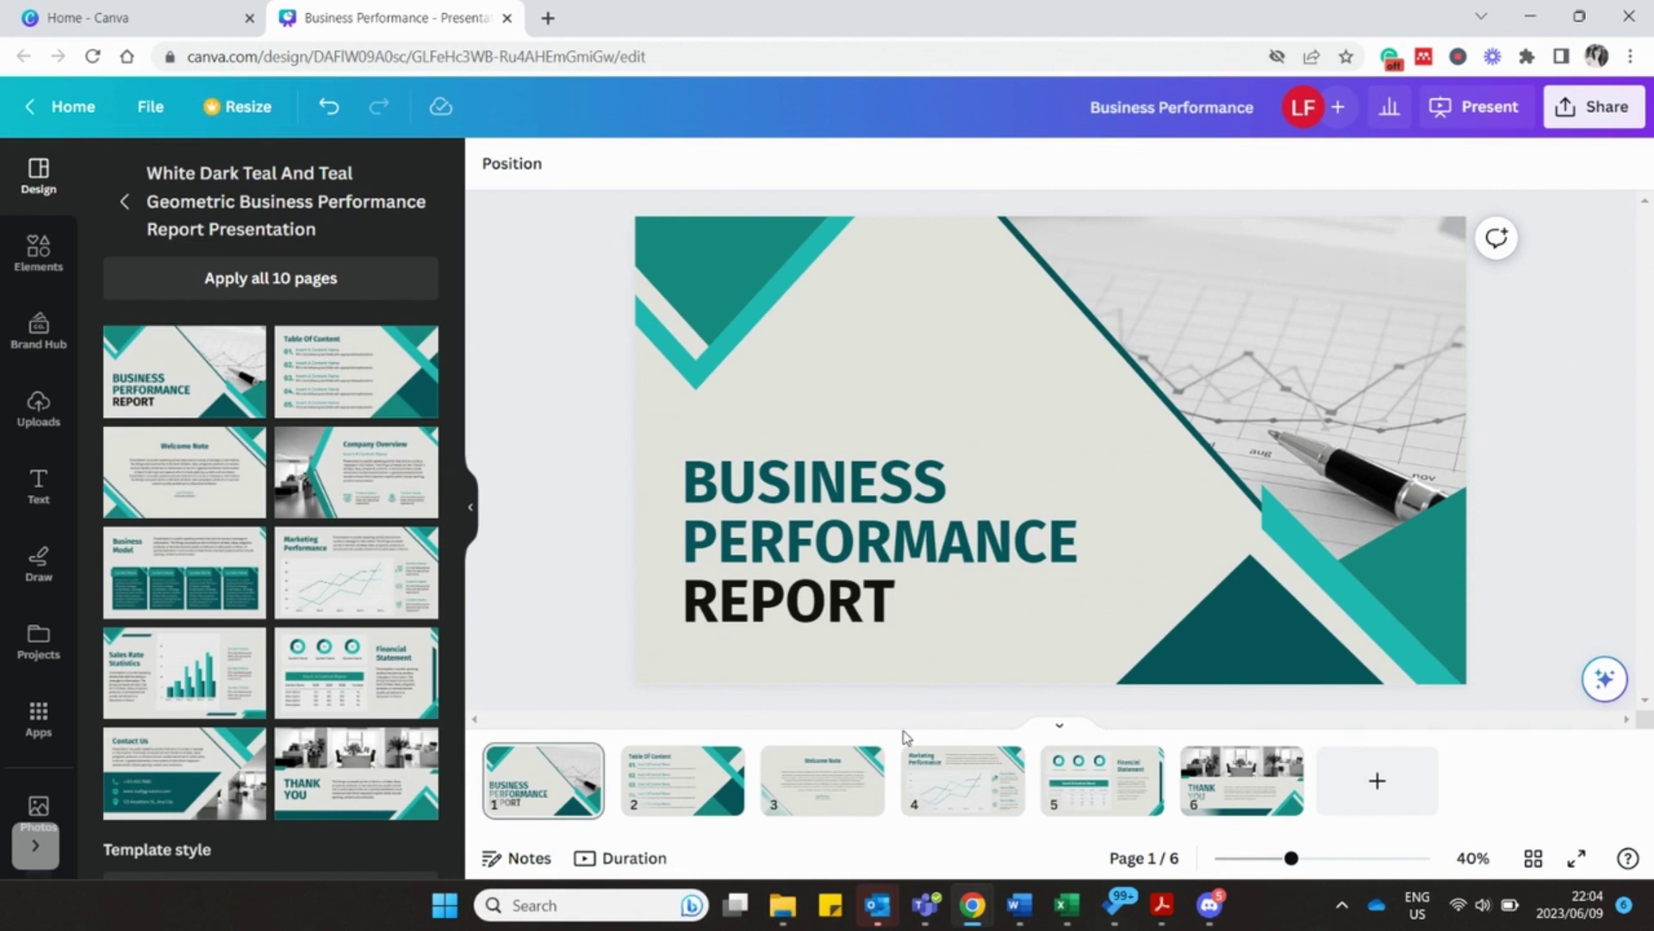
{"action": "left_click", "coordinate": [530, 861]}
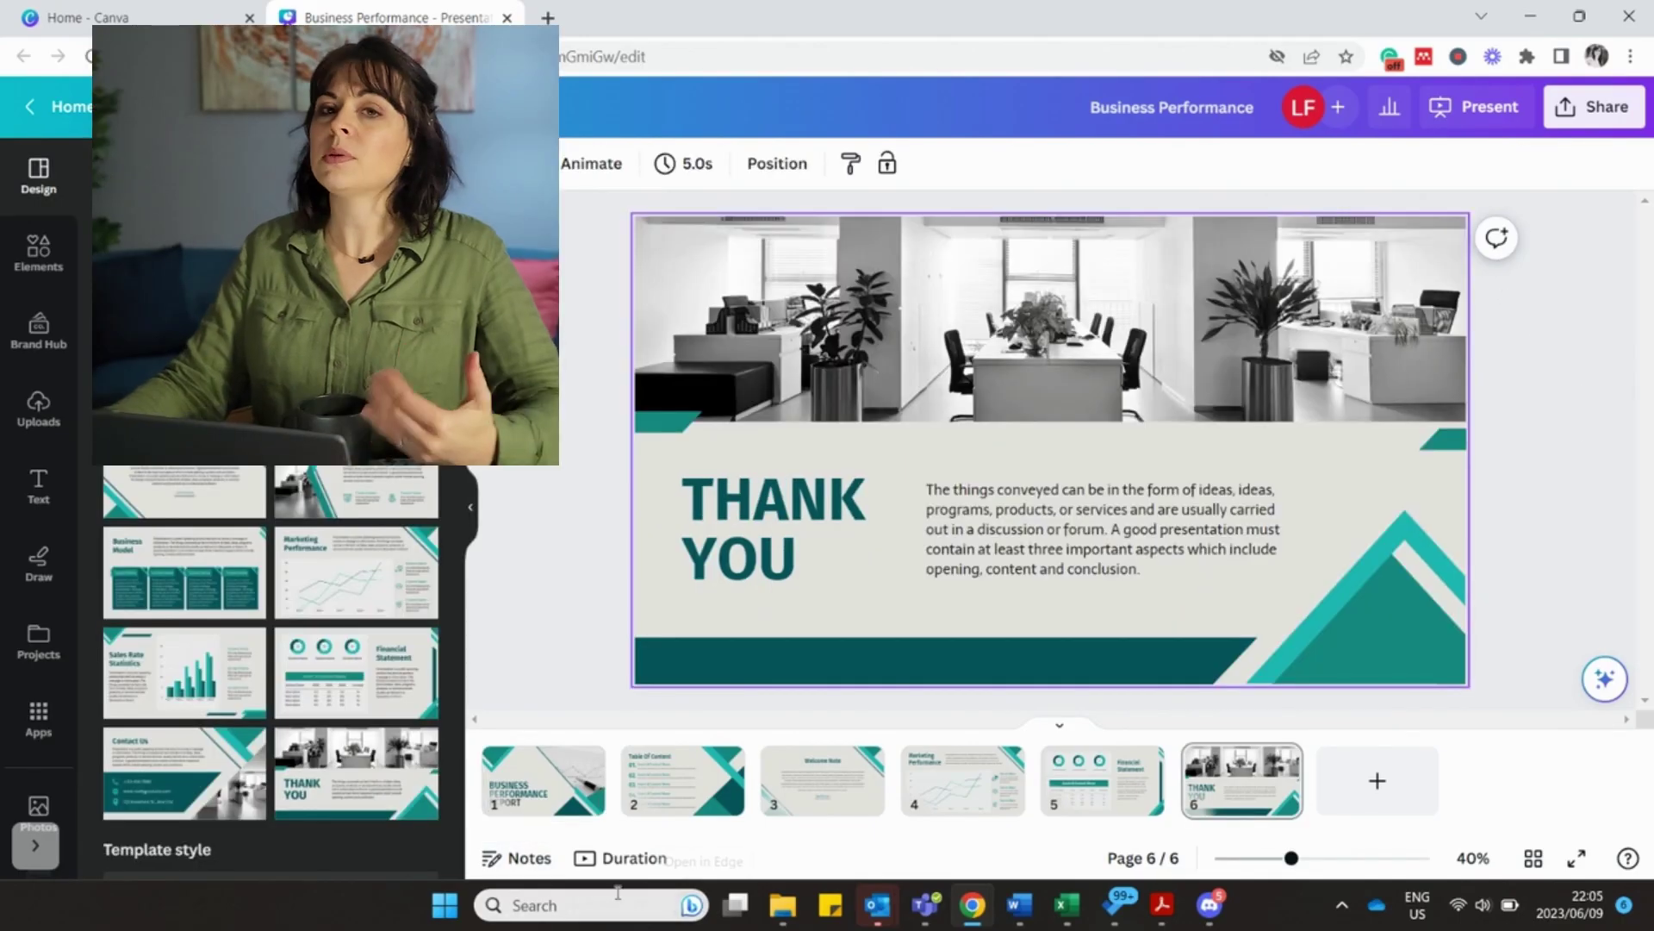
{"action": "left_click", "coordinate": [548, 786]}
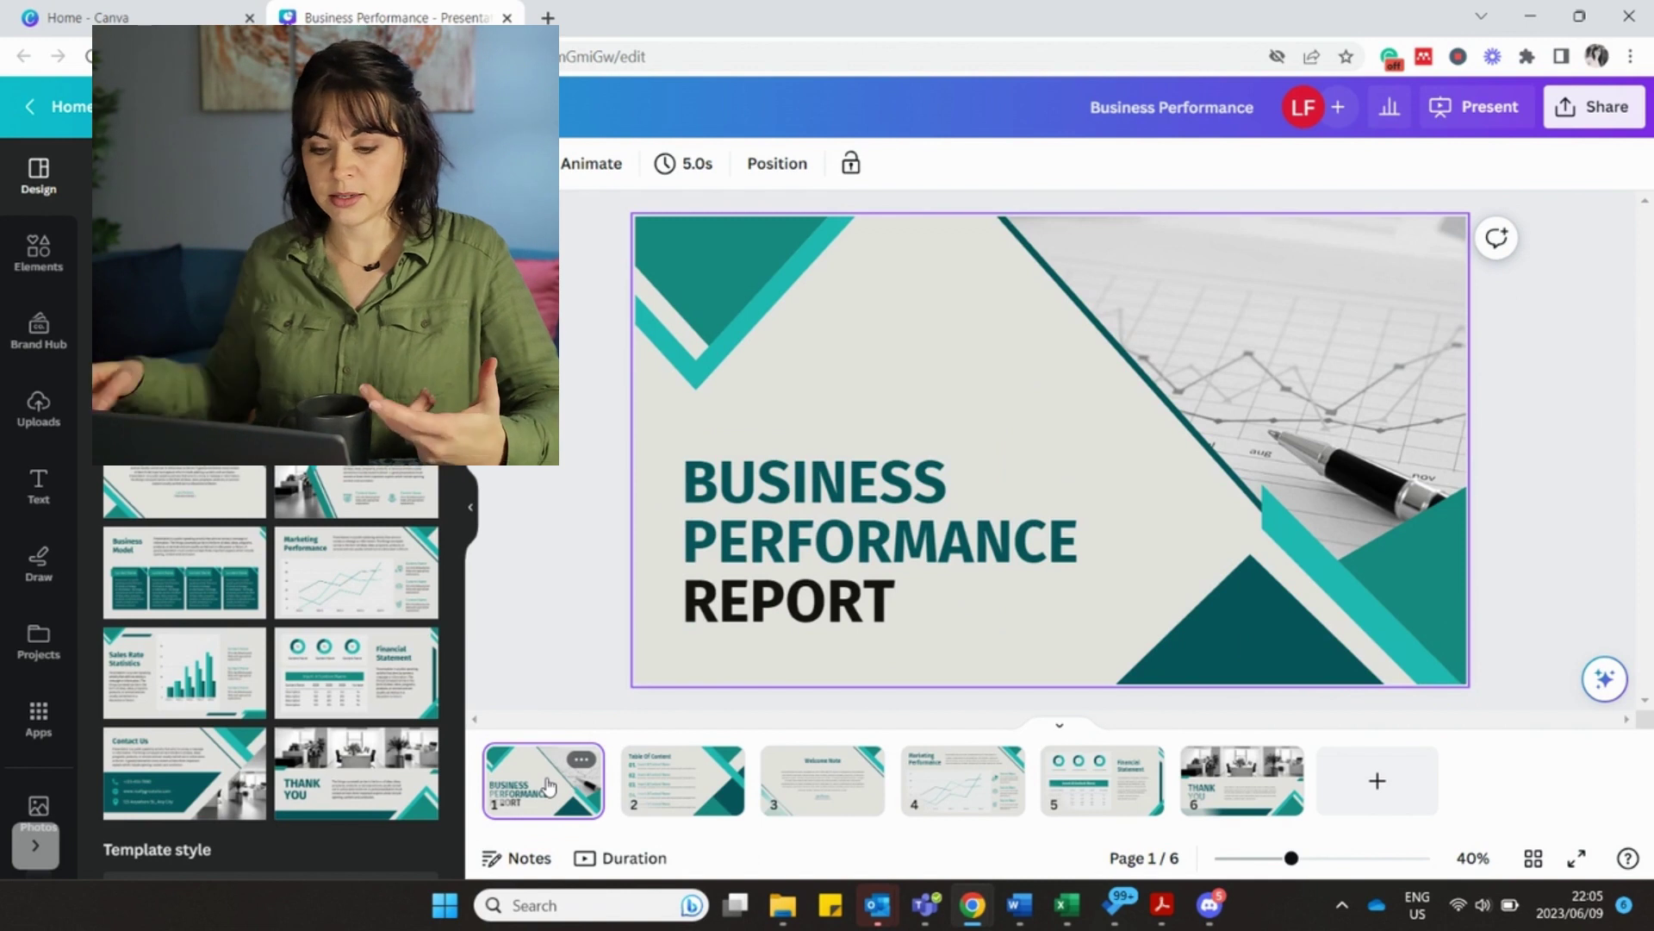
{"action": "left_click", "coordinate": [593, 594]}
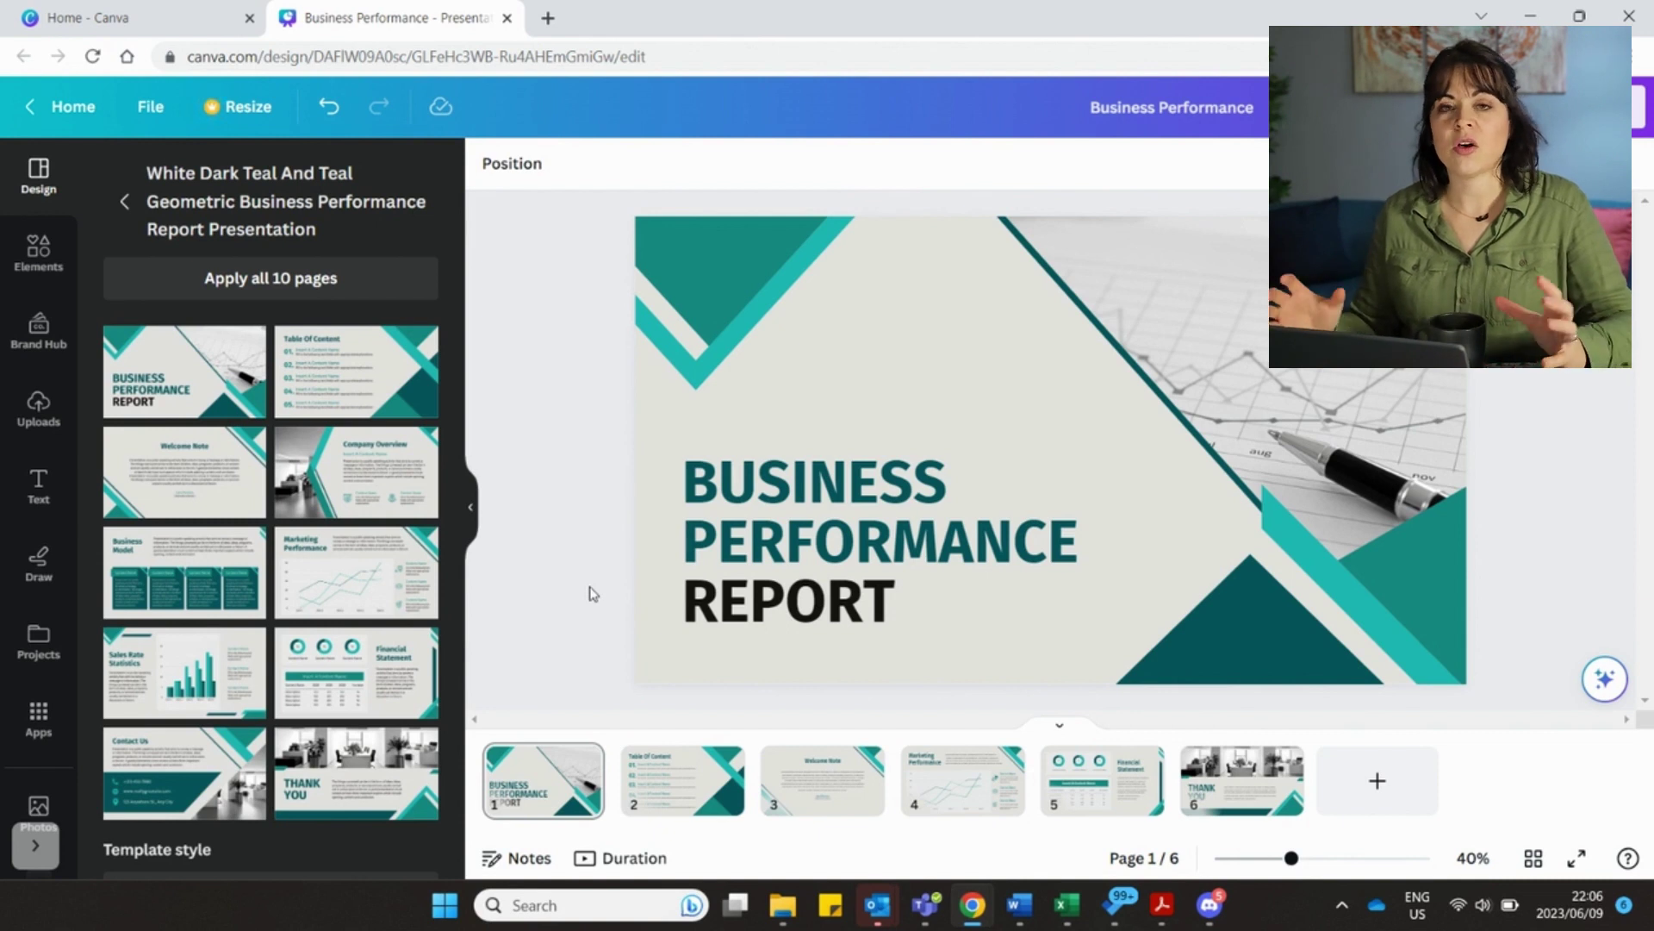
View the colour options for the title slide's teal chevron, then go to Marketing Performance
{"action": "left_click", "coordinate": [726, 316]}
{"action": "left_click", "coordinate": [492, 163]}
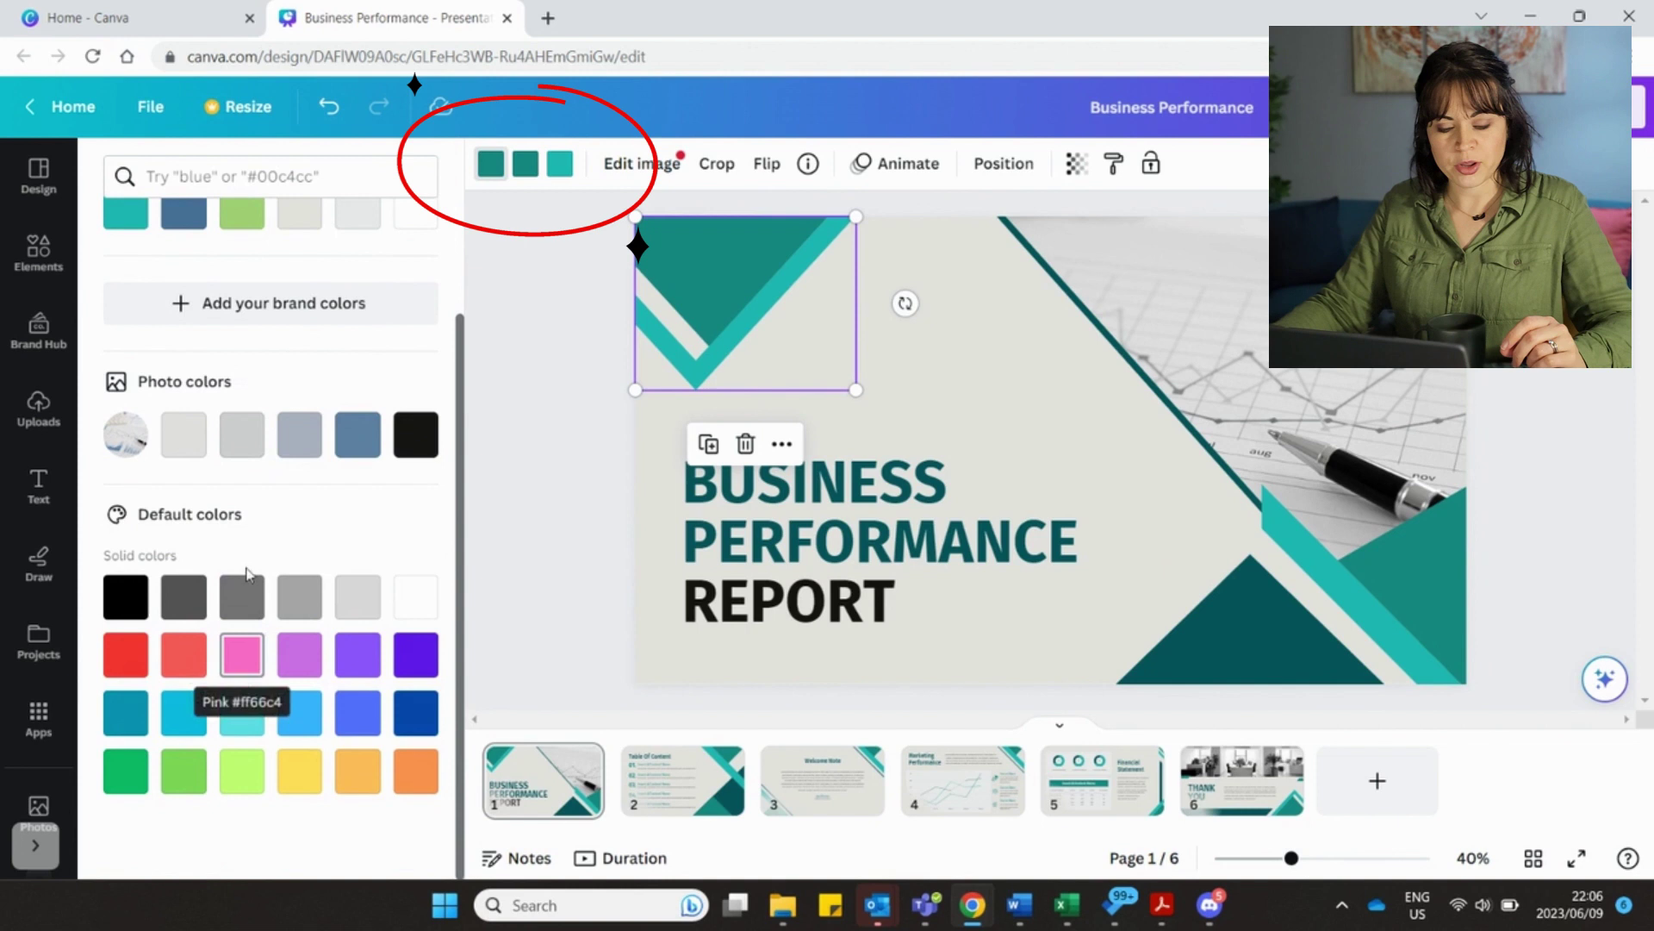
{"action": "scroll", "coordinate": [329, 739], "scroll_direction": "up", "scroll_amount": 2}
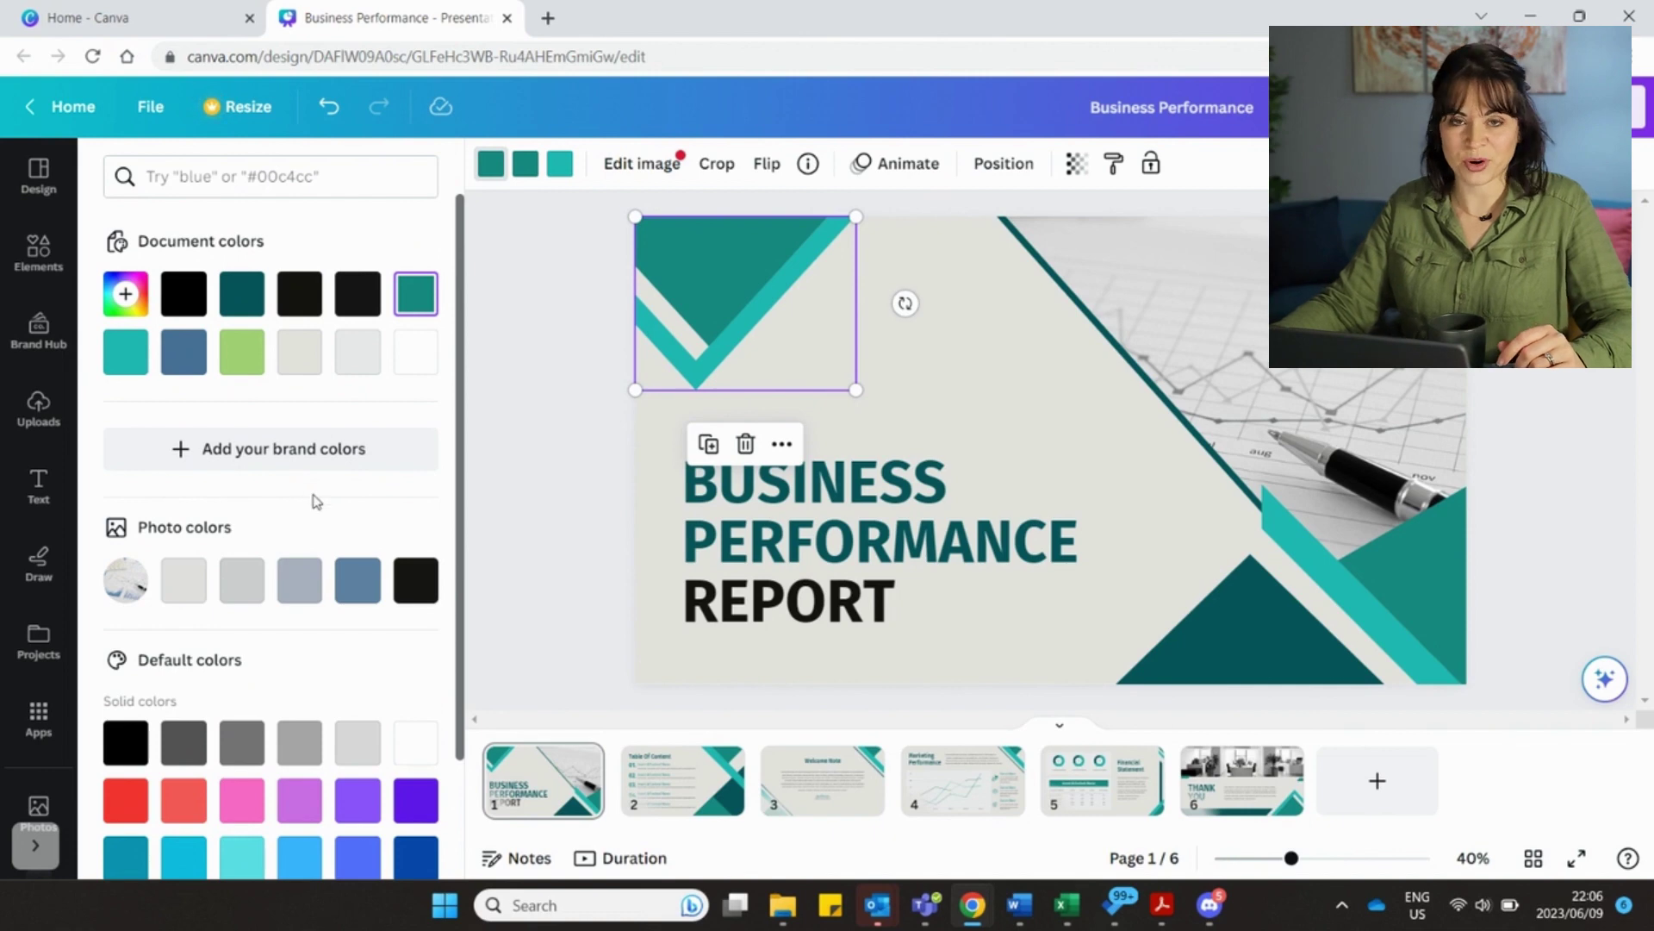
{"action": "left_click", "coordinate": [993, 778]}
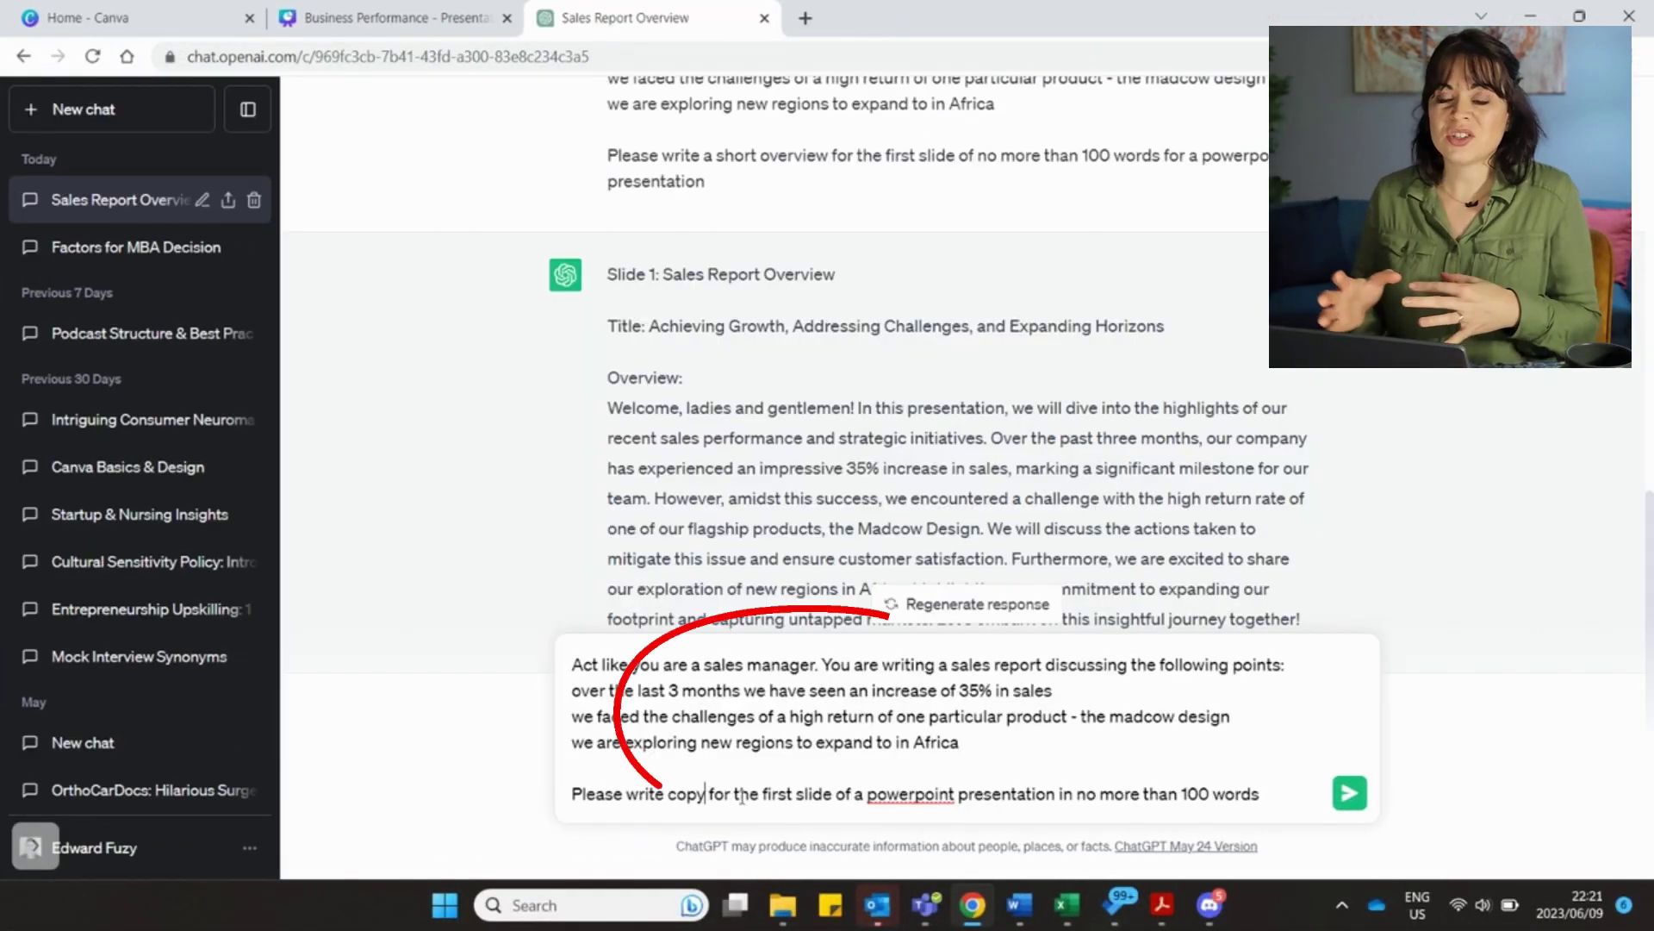
Add 'in text form' to the ChatGPT prompt and send it
{"action": "type", "text": "in text form"}
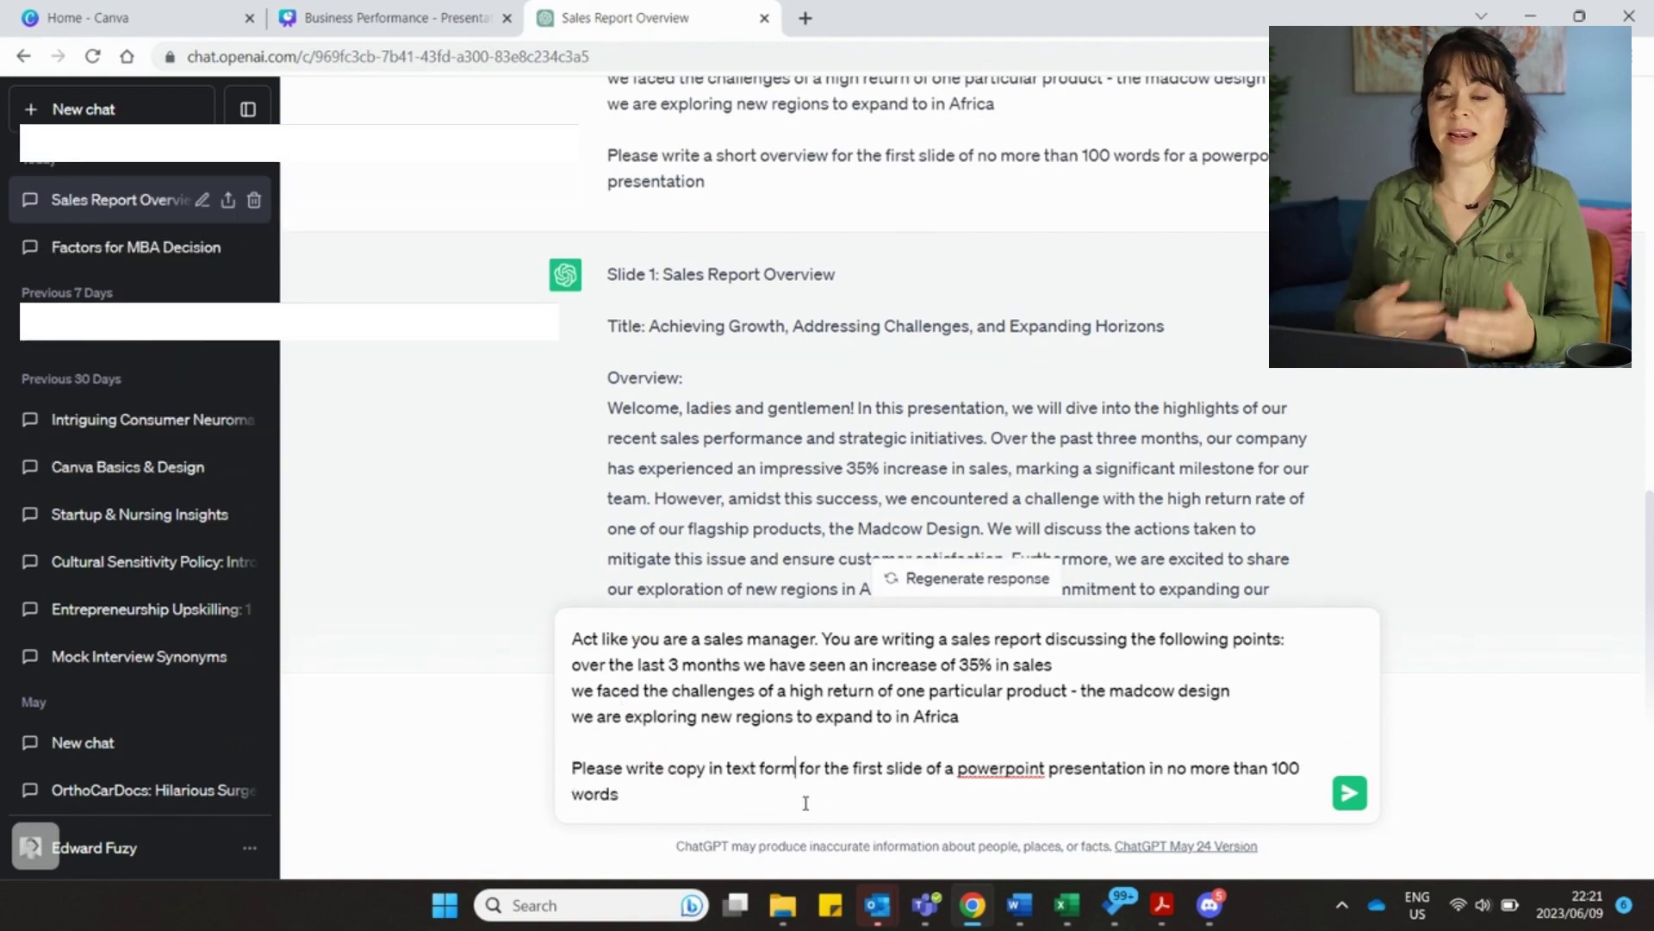
{"action": "key", "text": "Return"}
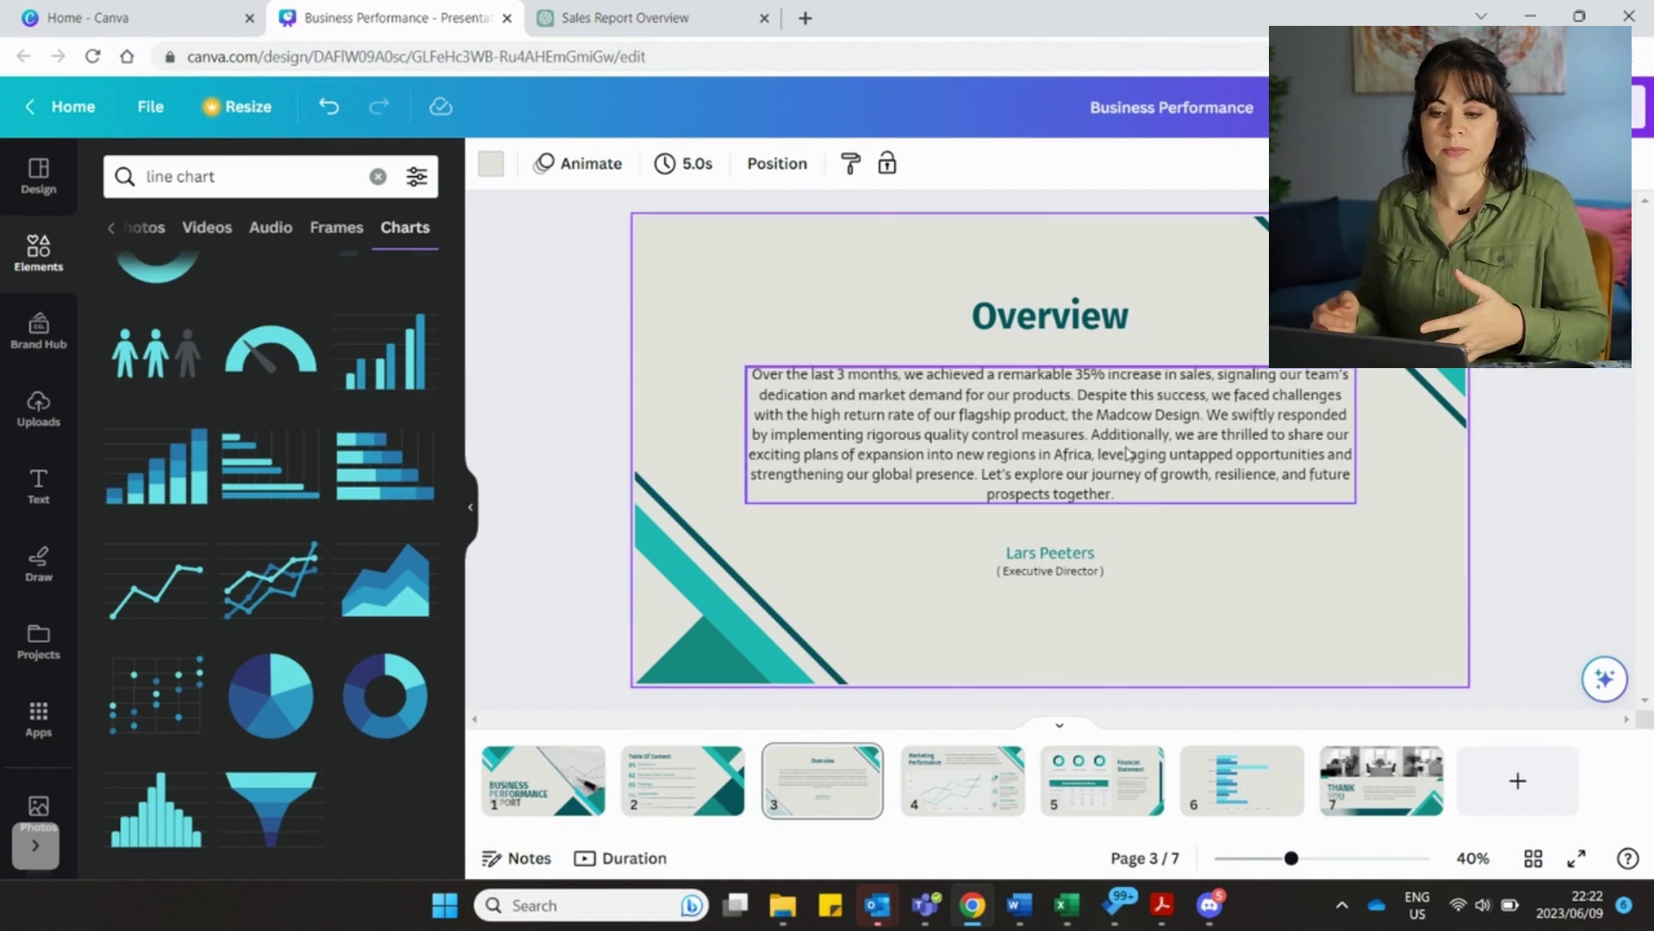
Search the stock photo library for 'sales report'
{"action": "left_click", "coordinate": [1069, 442]}
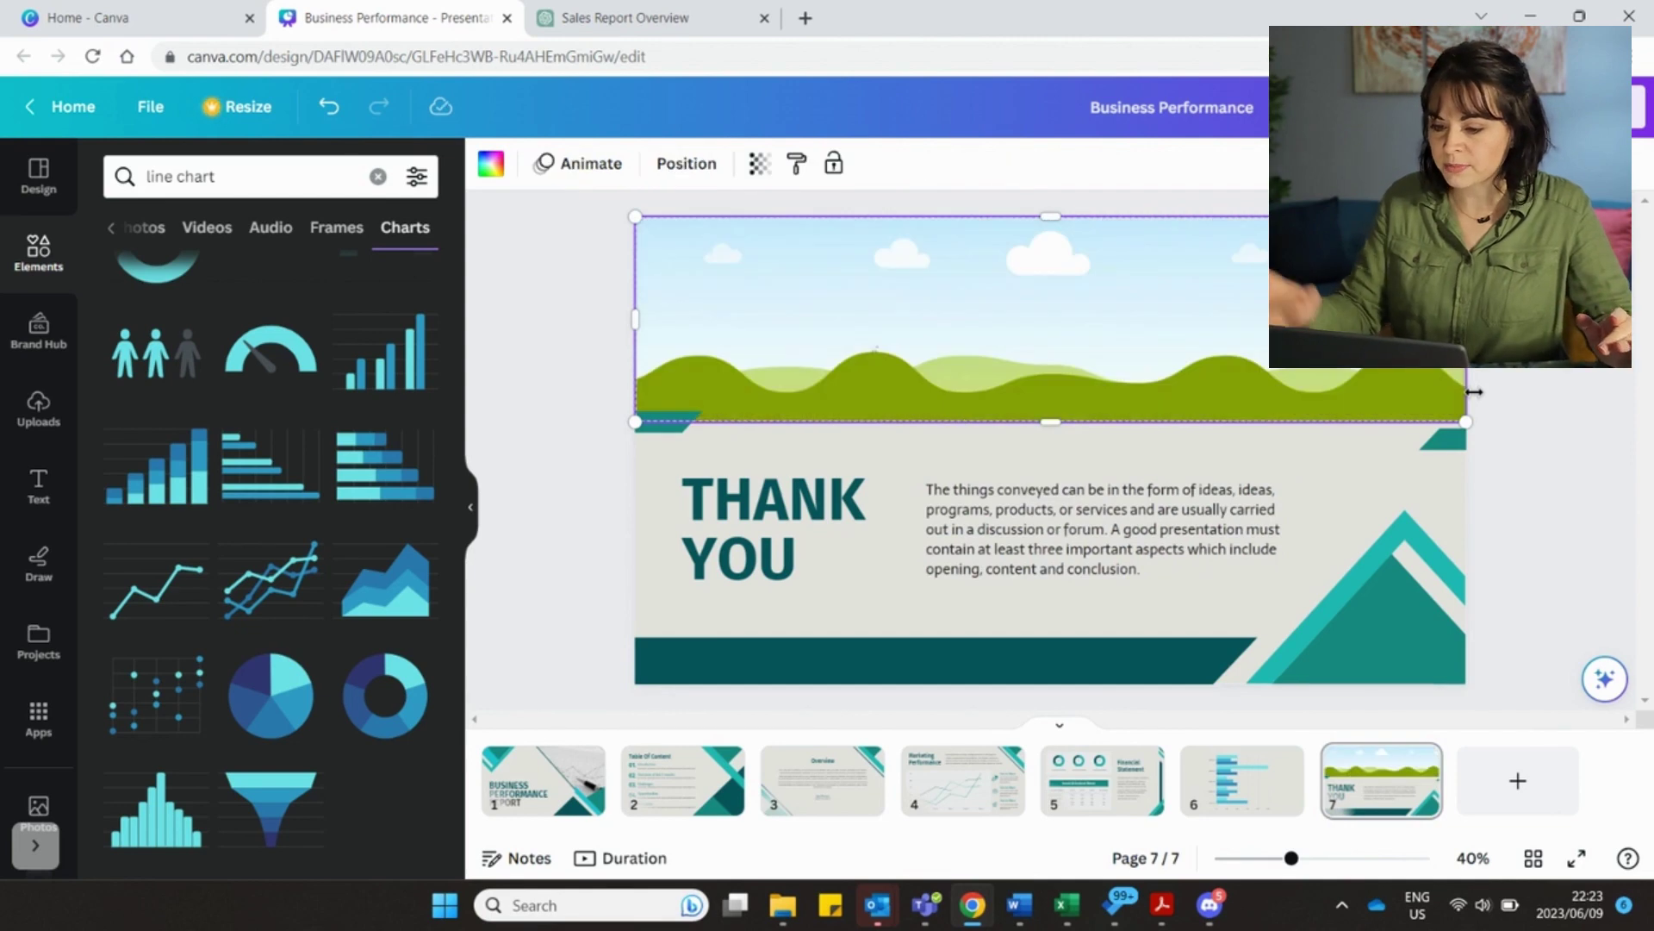
{"action": "left_click", "coordinate": [38, 810]}
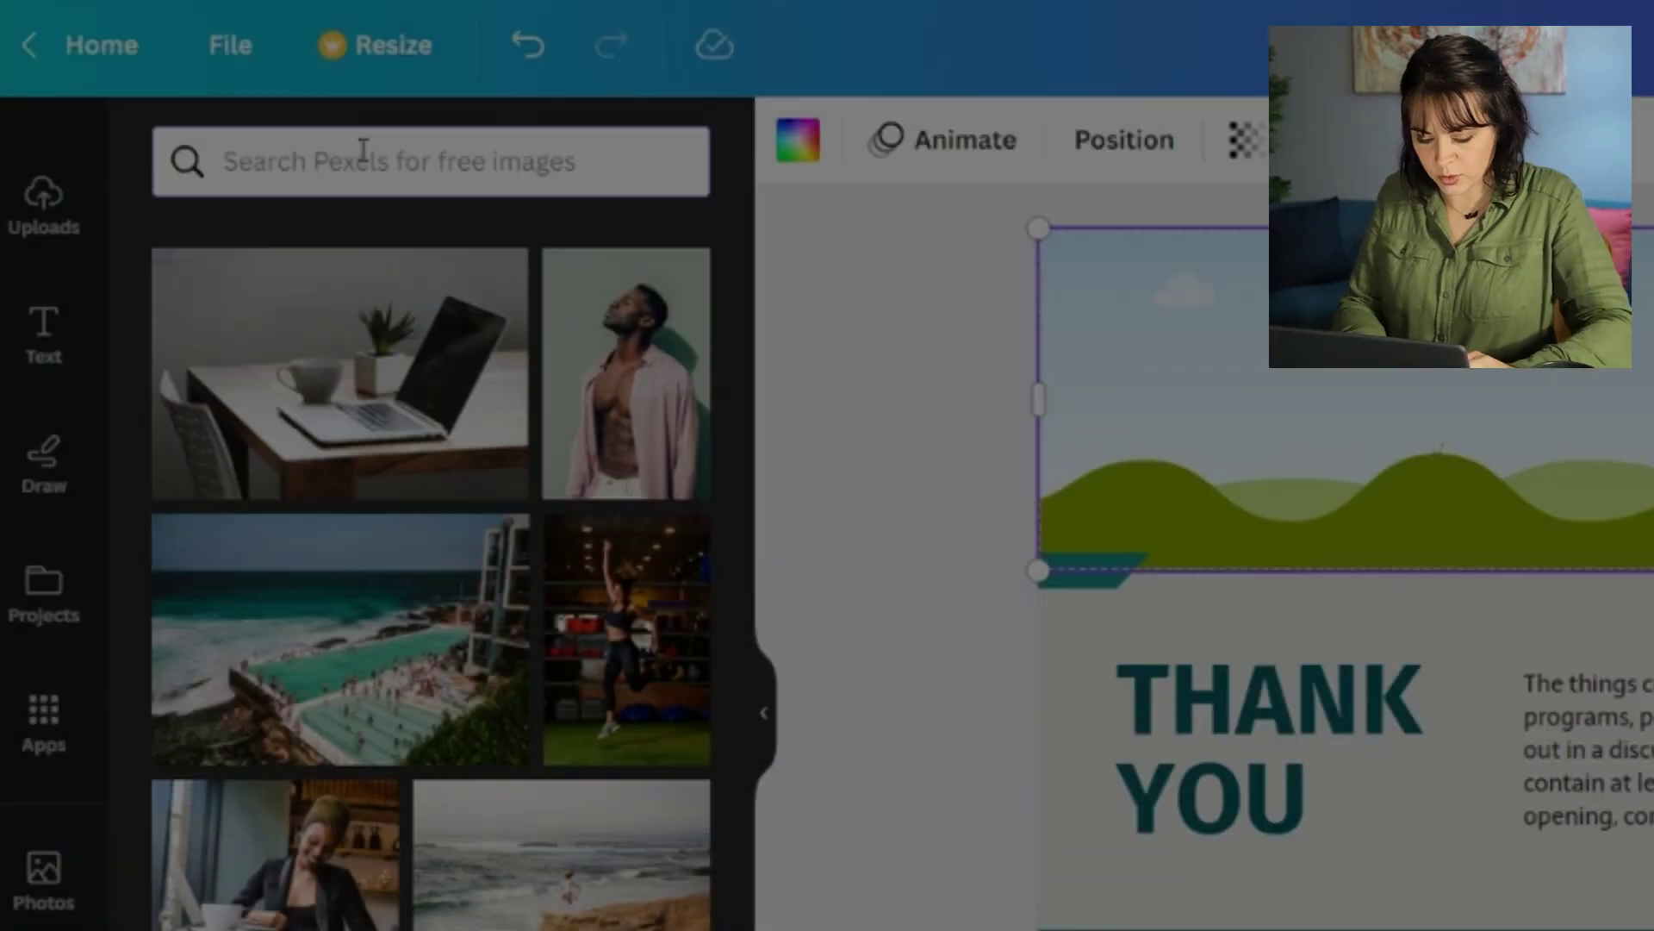
{"action": "left_click", "coordinate": [363, 151]}
{"action": "type", "text": "sales report"}
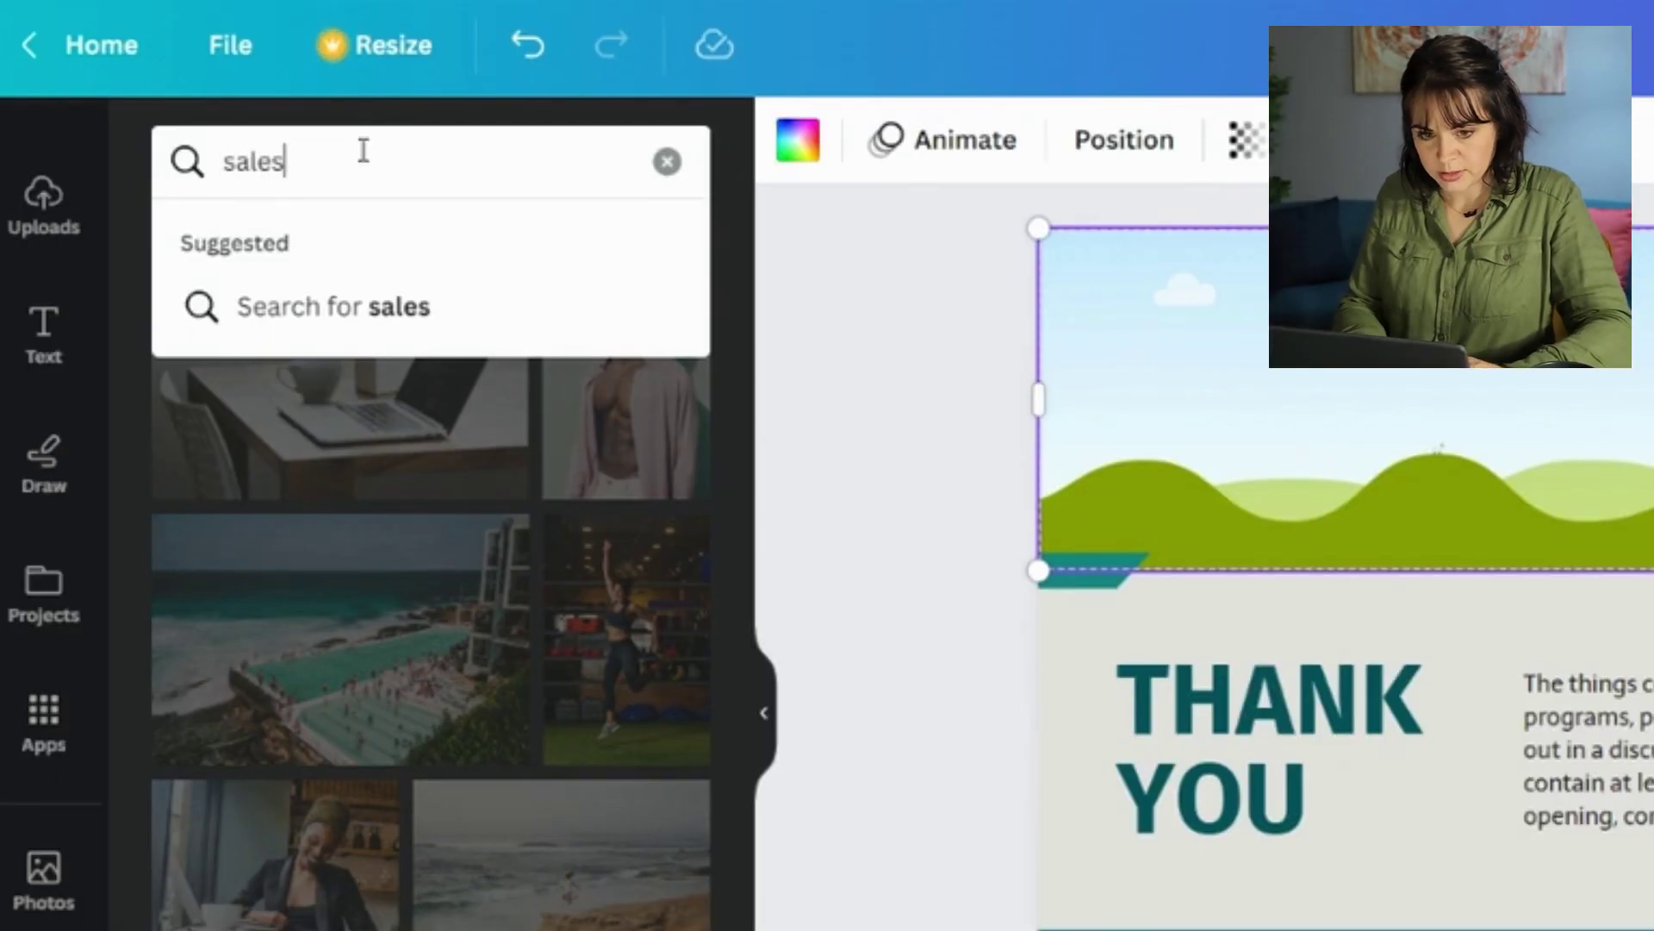
{"action": "key", "text": "Return"}
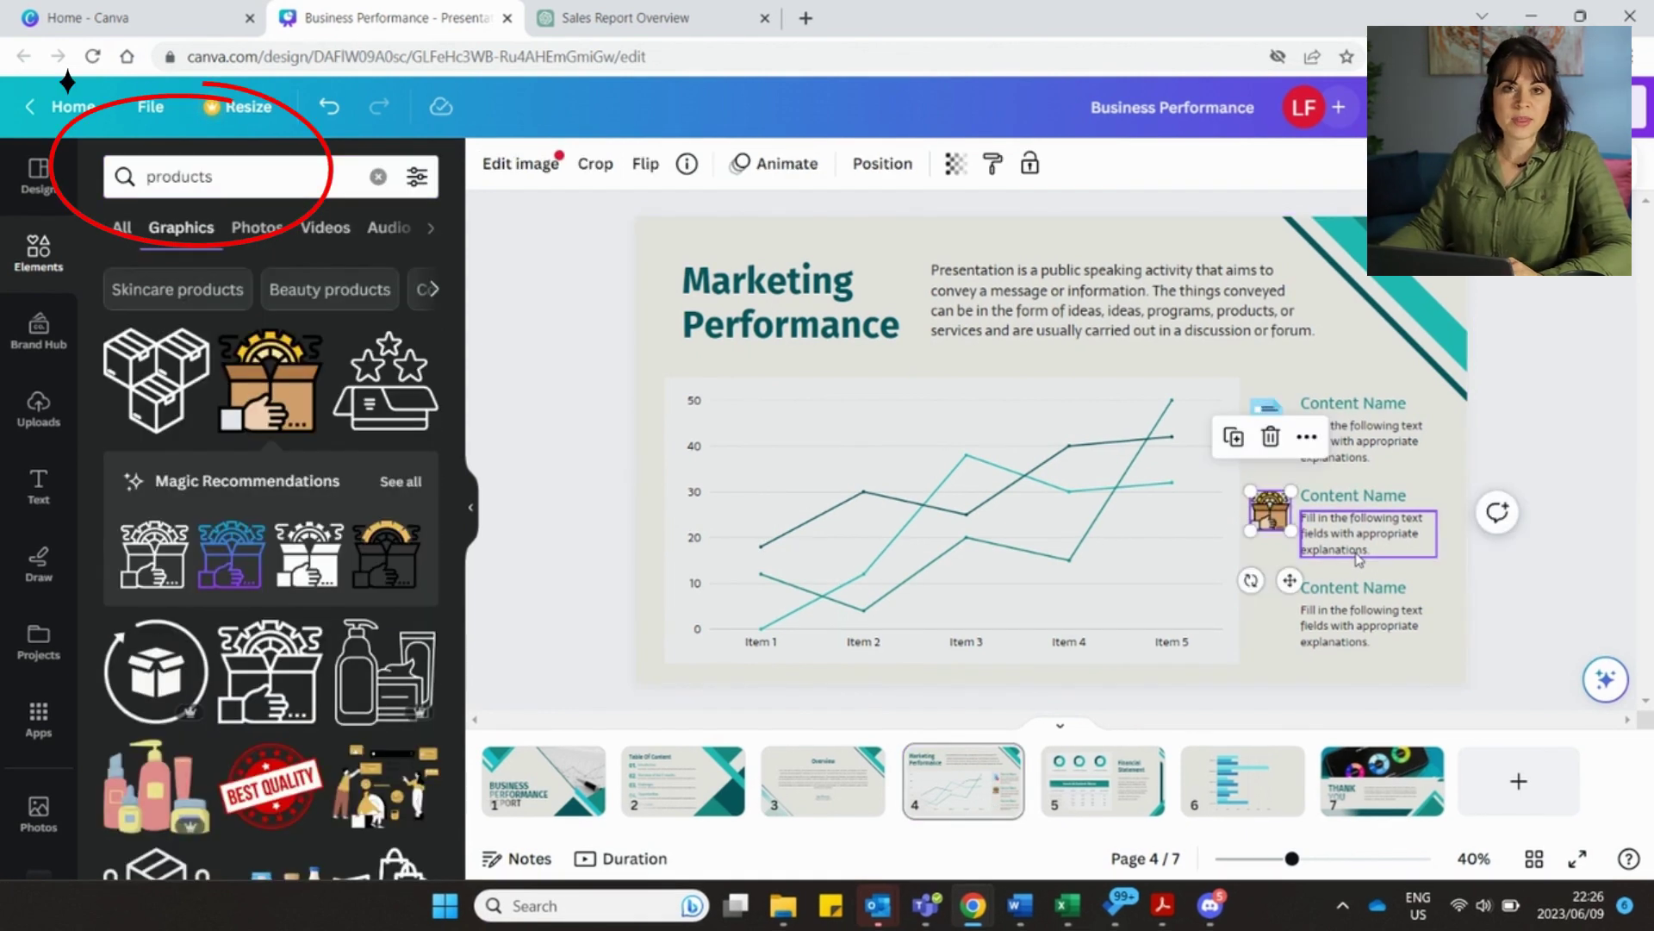
Shrink the cosmetics bottles illustration and place it beside the third Content Name
{"action": "left_click", "coordinate": [1098, 616]}
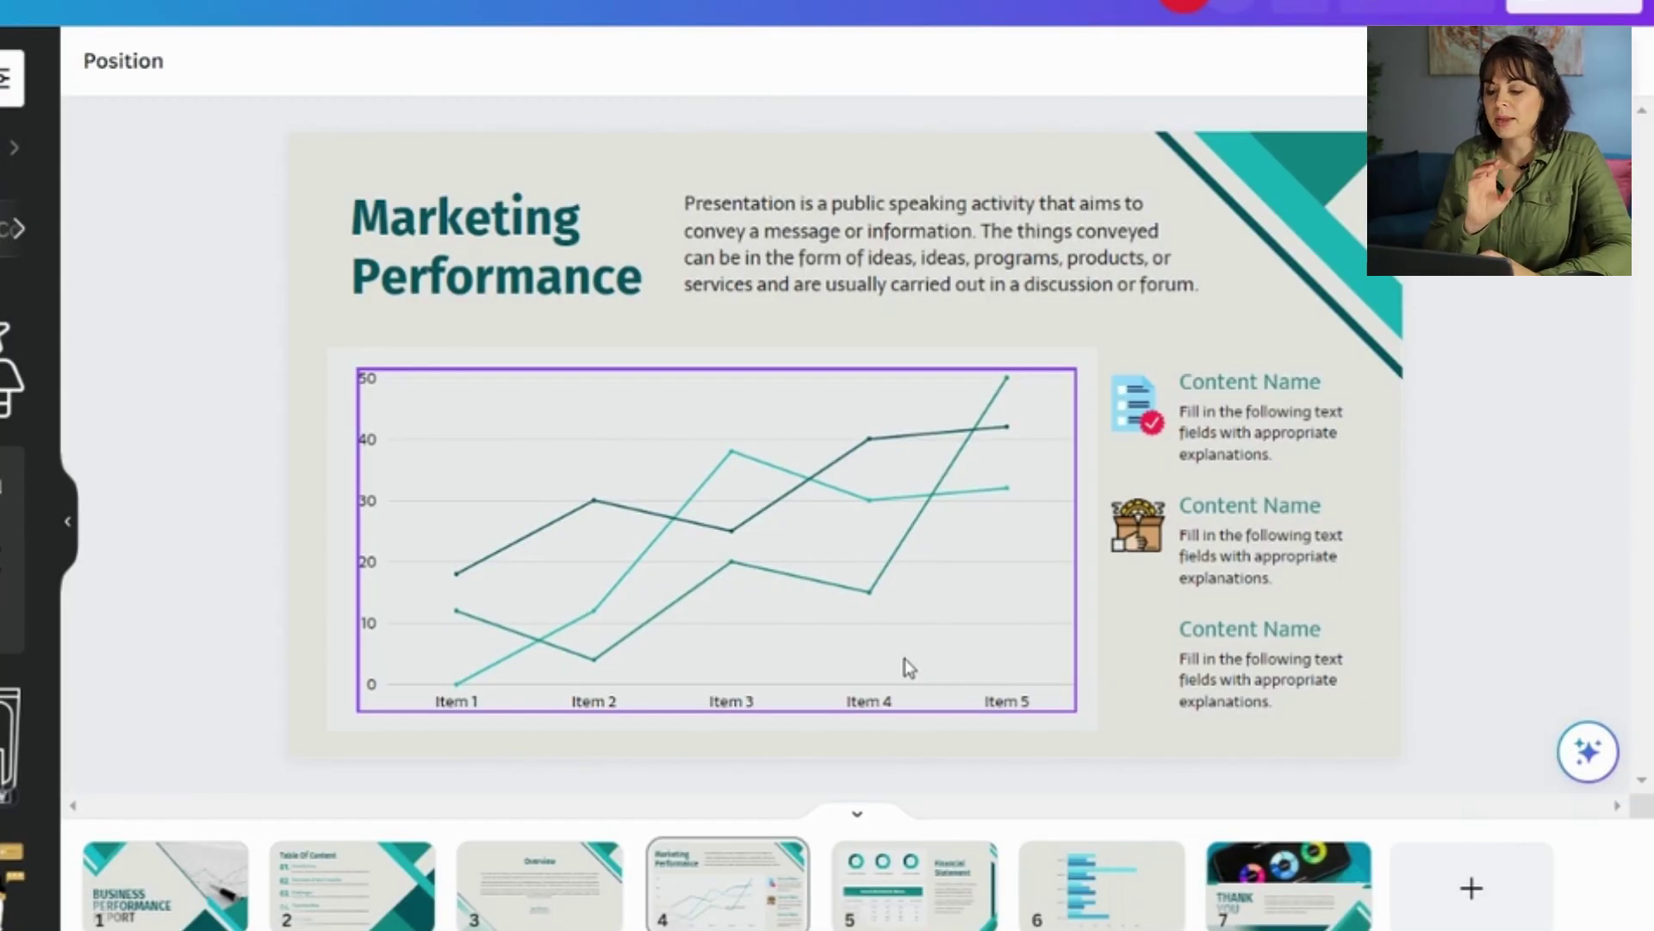
{"action": "left_click", "coordinate": [534, 775]}
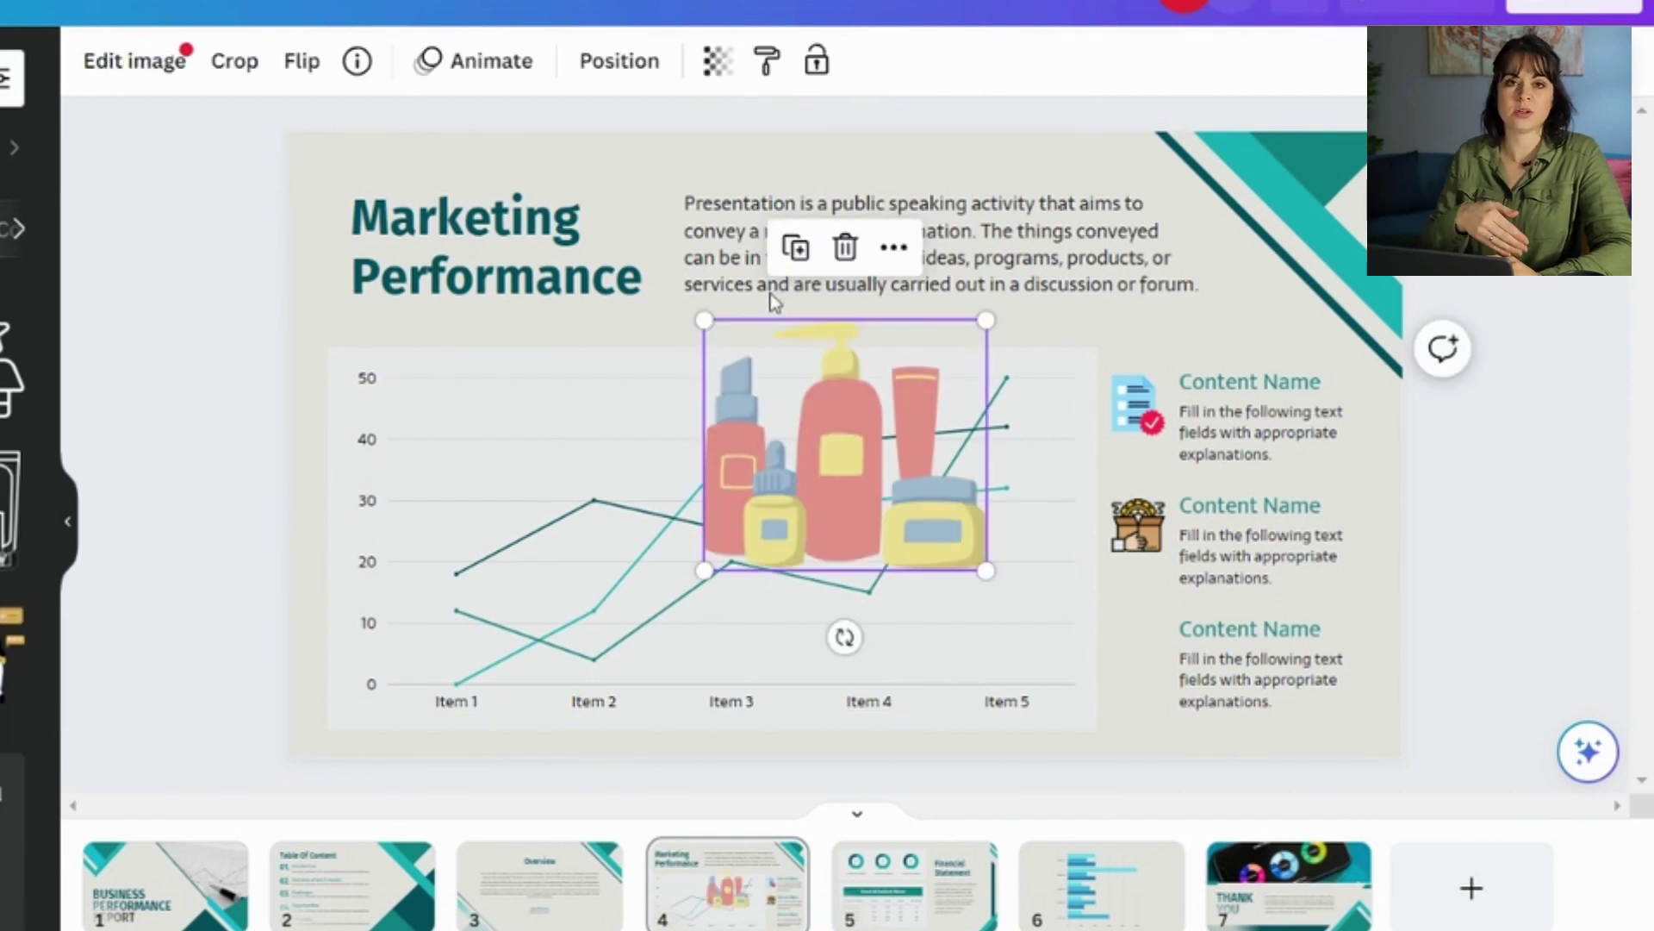
{"action": "left_click_drag", "start_coordinate": [704, 318], "coordinate": [844, 438]}
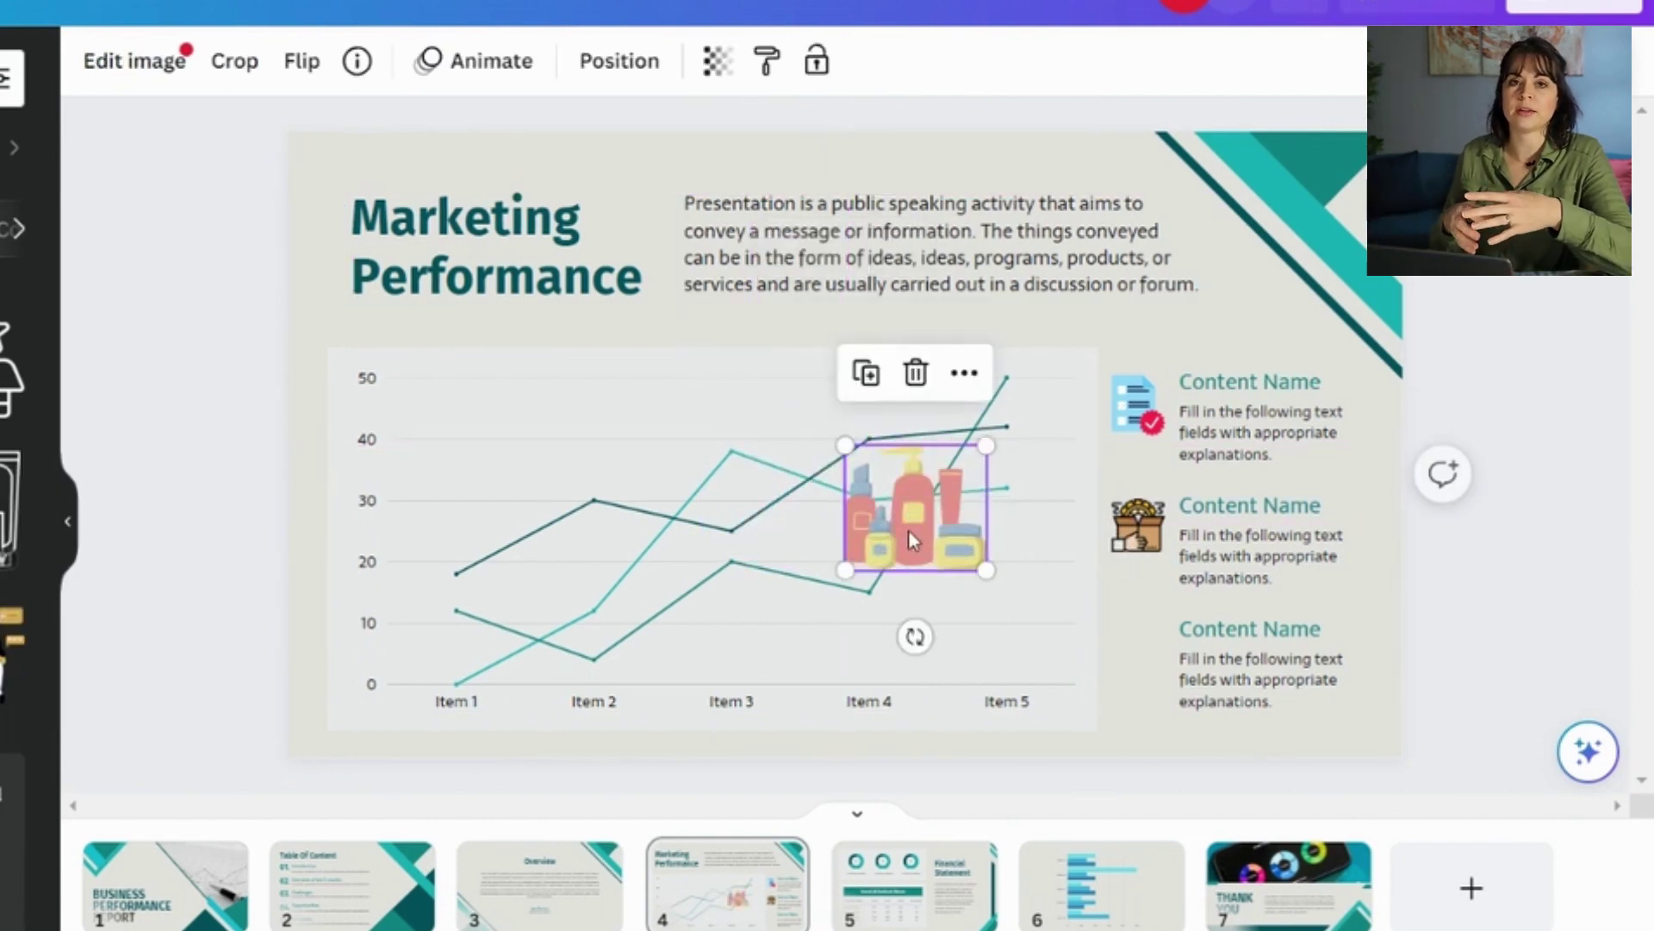
{"action": "left_click_drag", "start_coordinate": [922, 513], "coordinate": [1154, 700]}
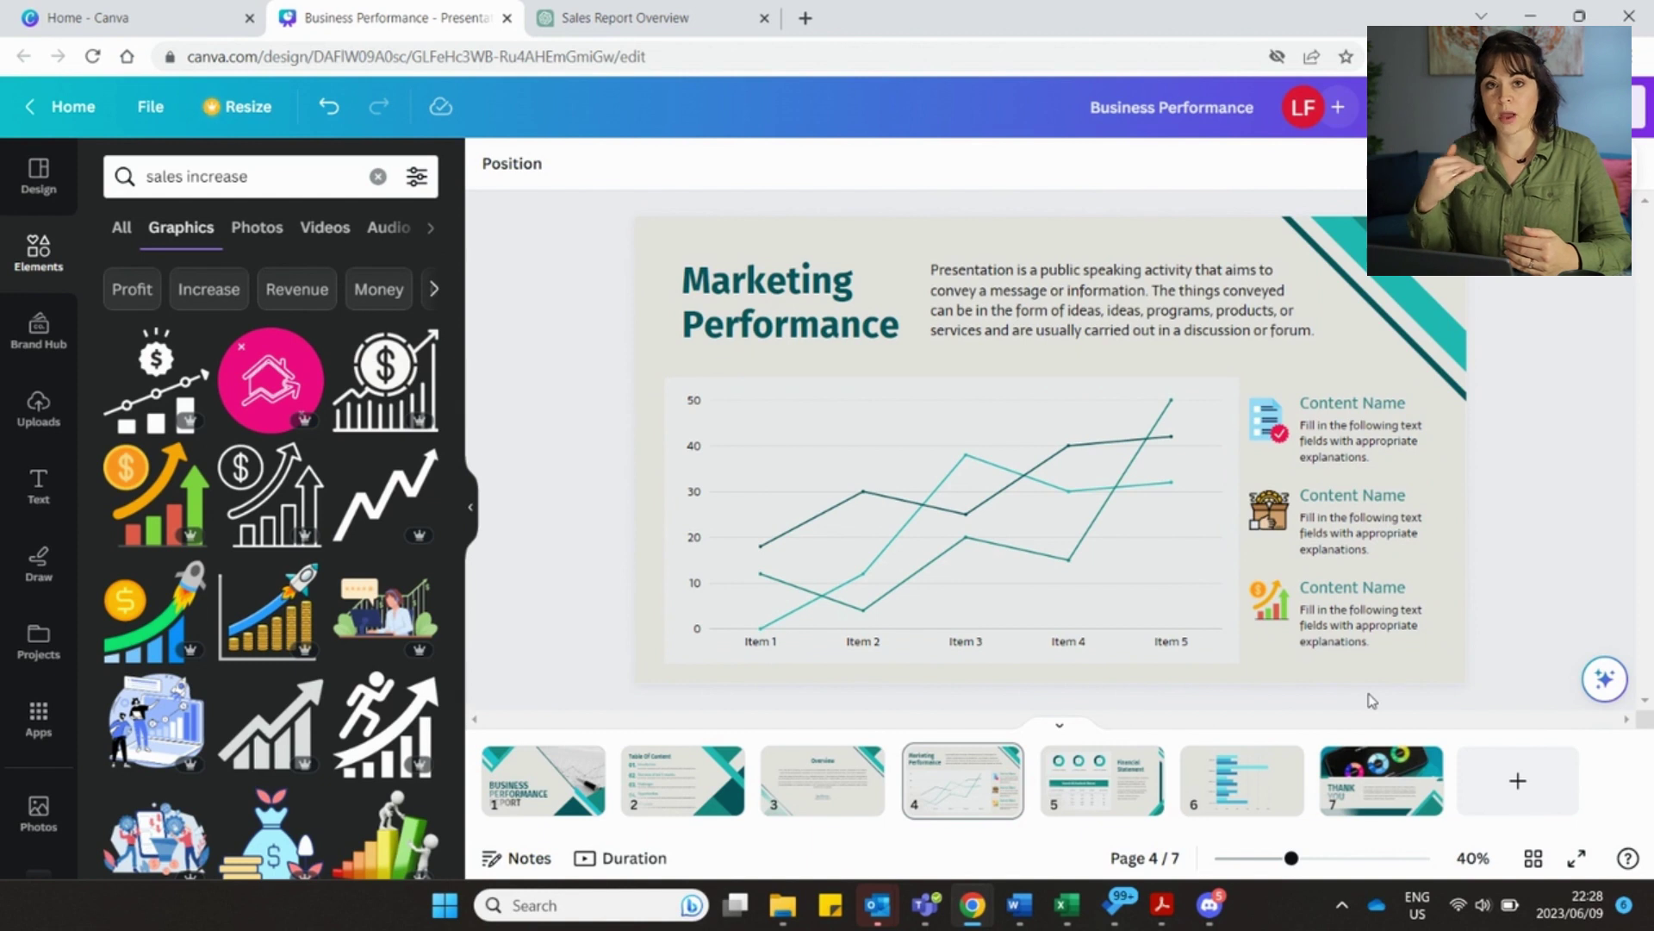
Duplicate the Marketing Performance slide twice and remove the third Content Name item from slide 5
{"action": "left_click", "coordinate": [993, 818]}
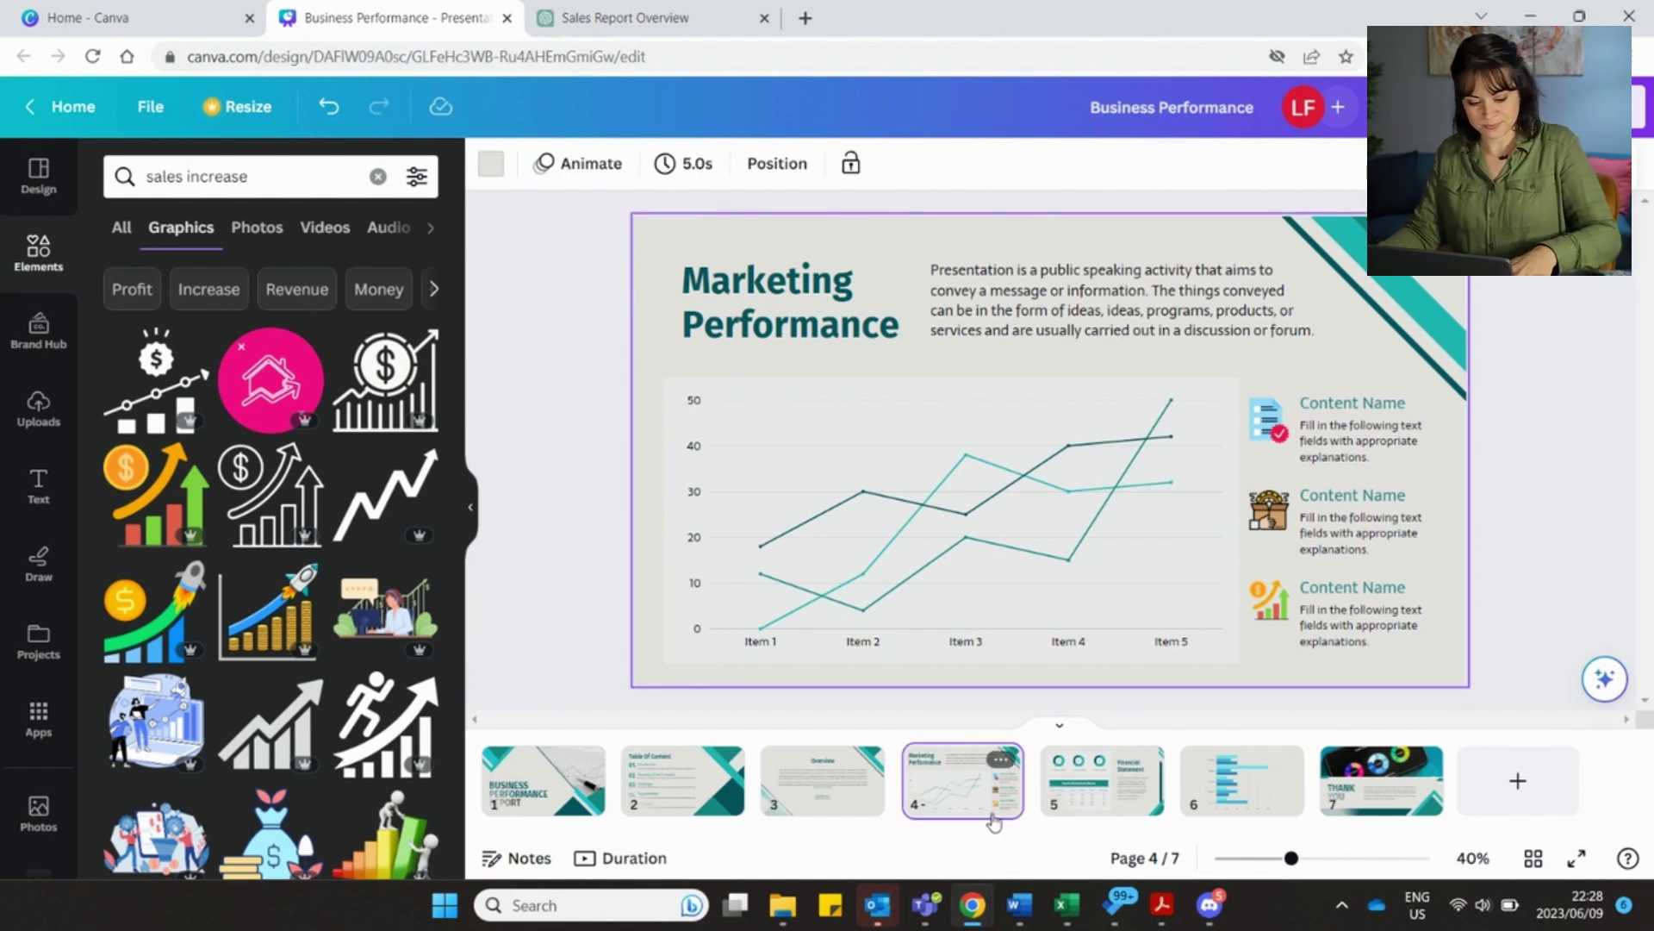
{"action": "key", "text": "ctrl+d"}
{"action": "key", "text": "ctrl+d"}
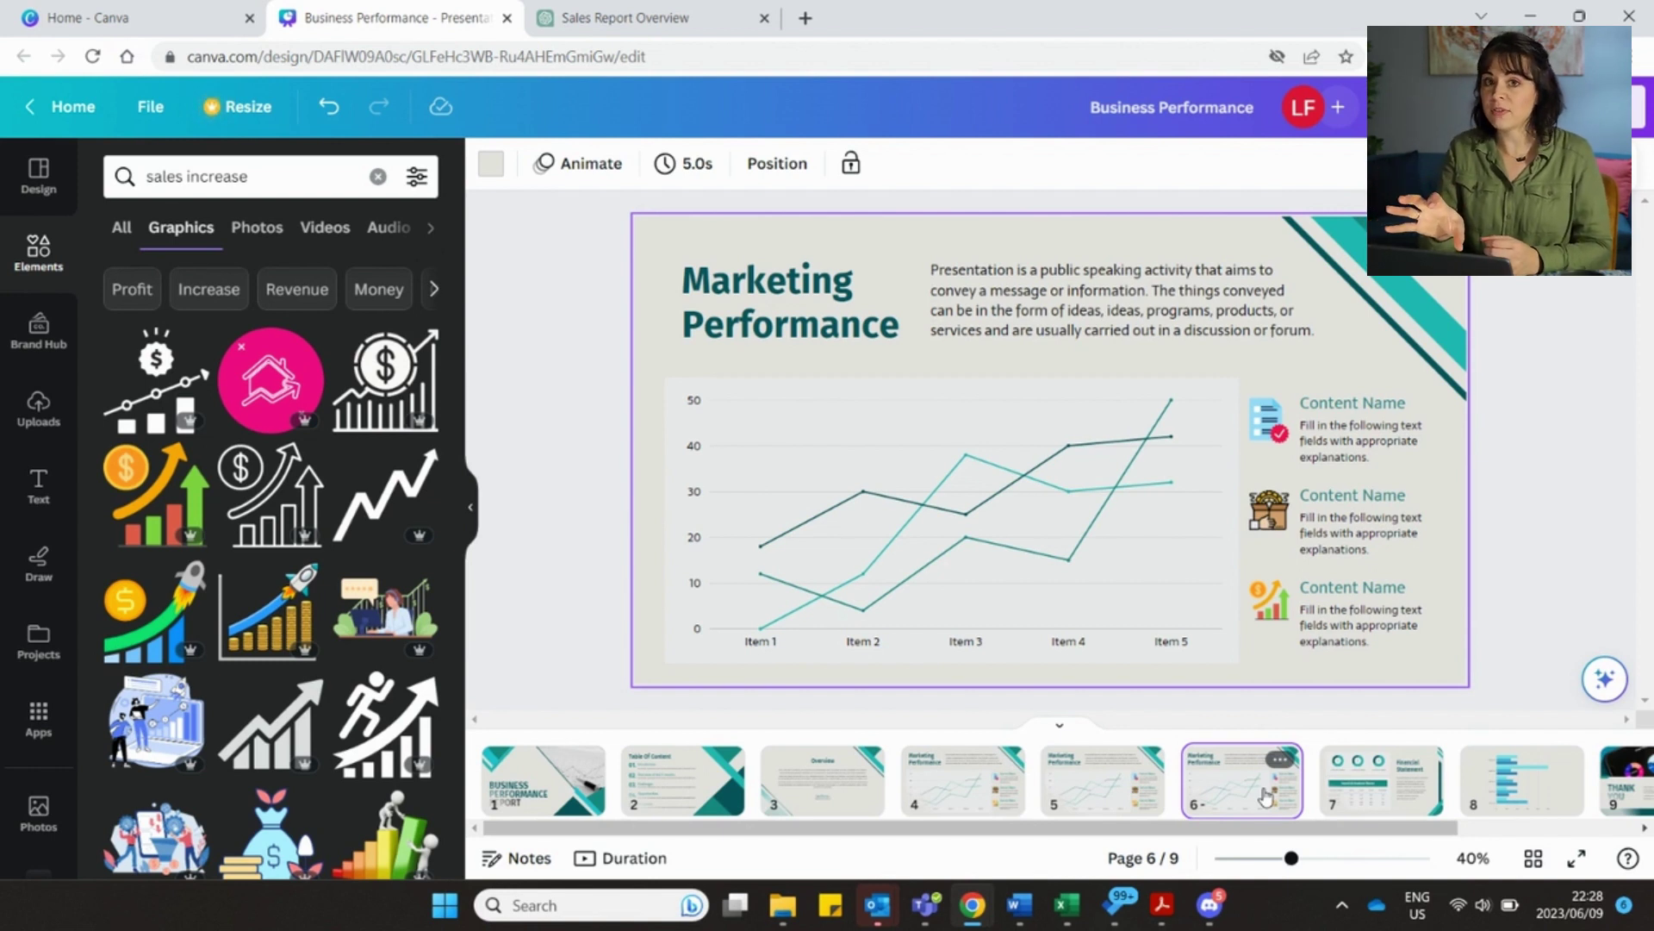
{"action": "left_click", "coordinate": [1107, 772]}
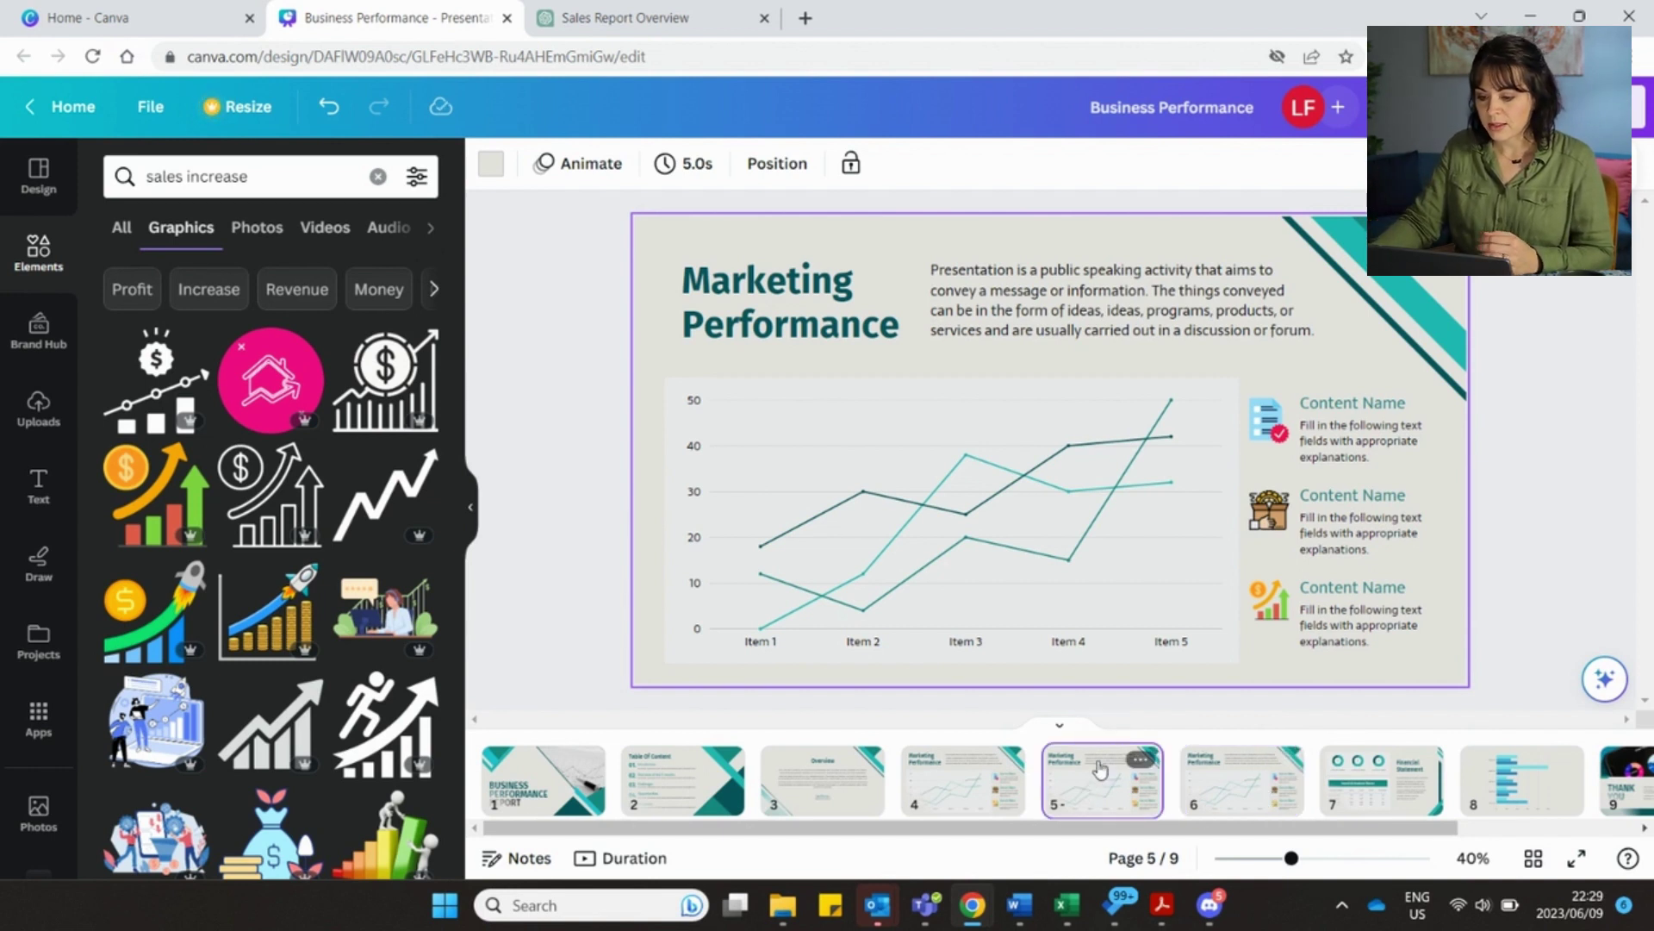
{"action": "left_click_drag", "start_coordinate": [1518, 648], "coordinate": [1246, 573]}
{"action": "key", "text": "Delete"}
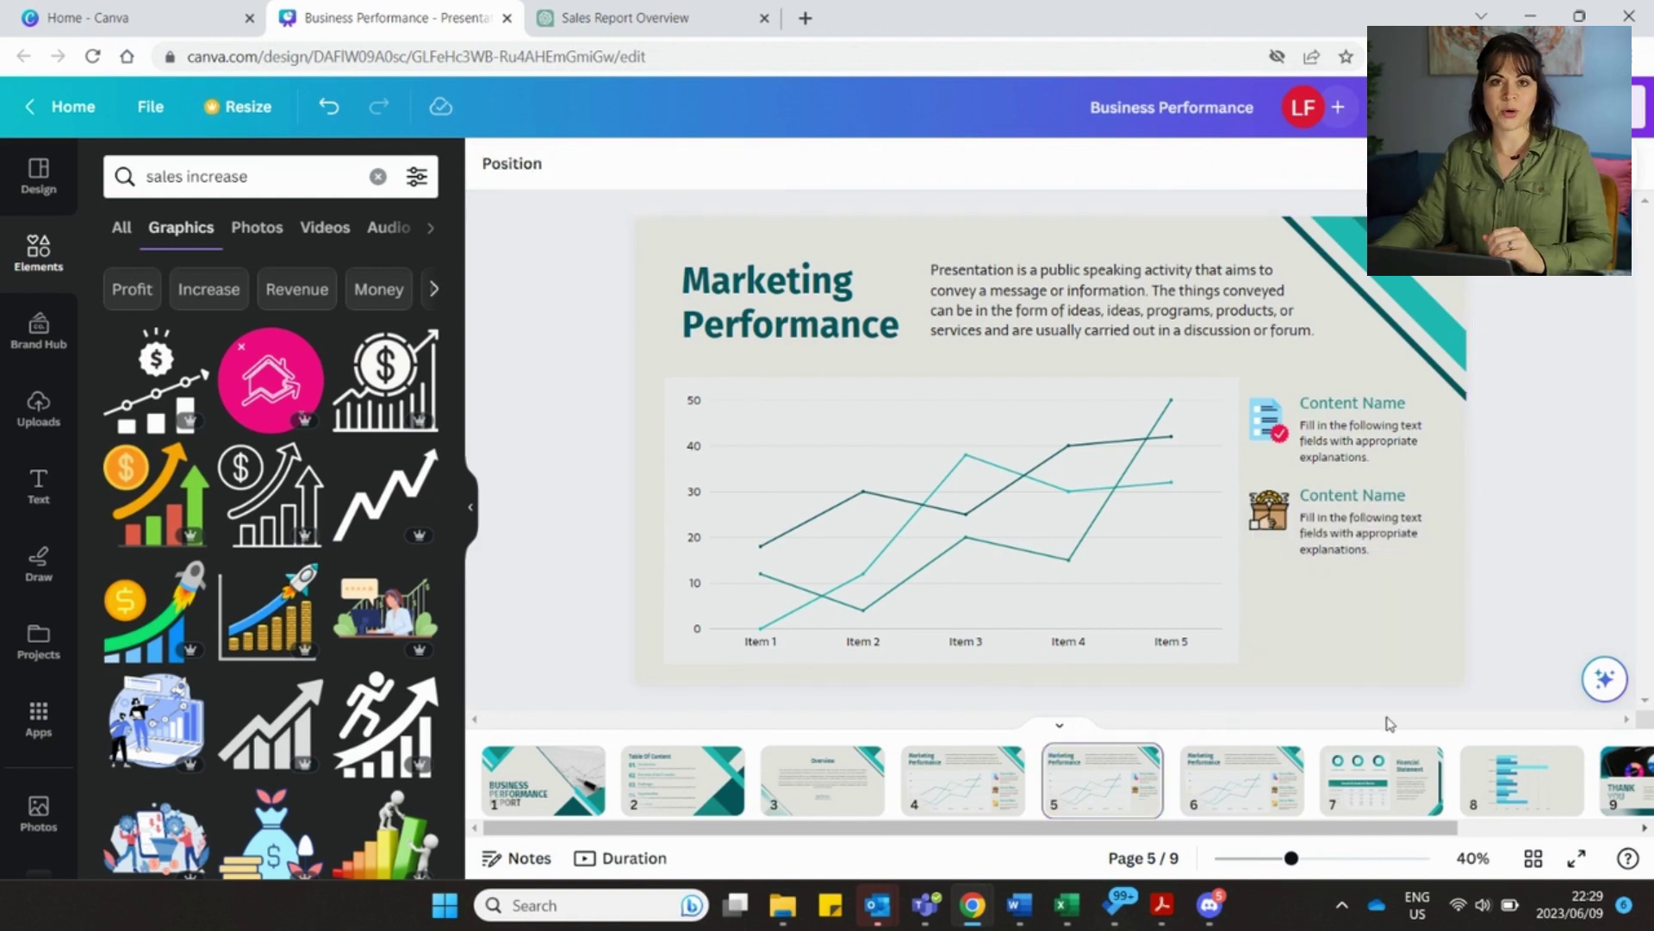
Remove the second and third Content Name items from slide 4, then review slides 4–5
{"action": "left_click", "coordinate": [963, 775]}
{"action": "left_click_drag", "start_coordinate": [1521, 646], "coordinate": [1254, 498]}
{"action": "key", "text": "Delete"}
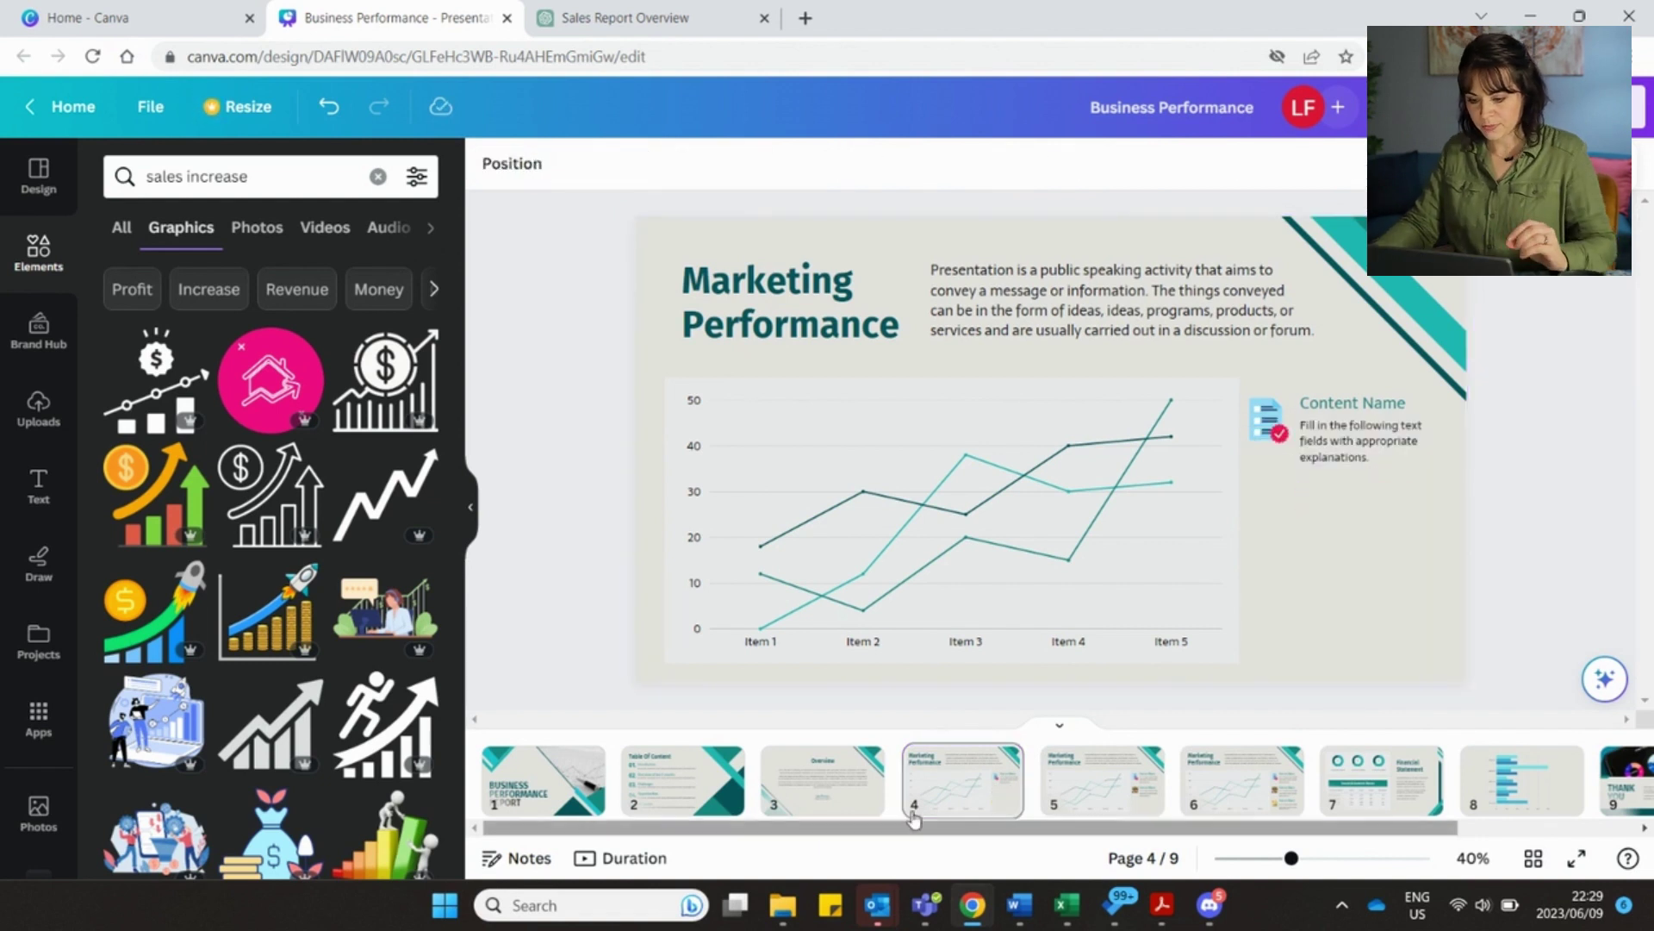
{"action": "left_click", "coordinate": [856, 792]}
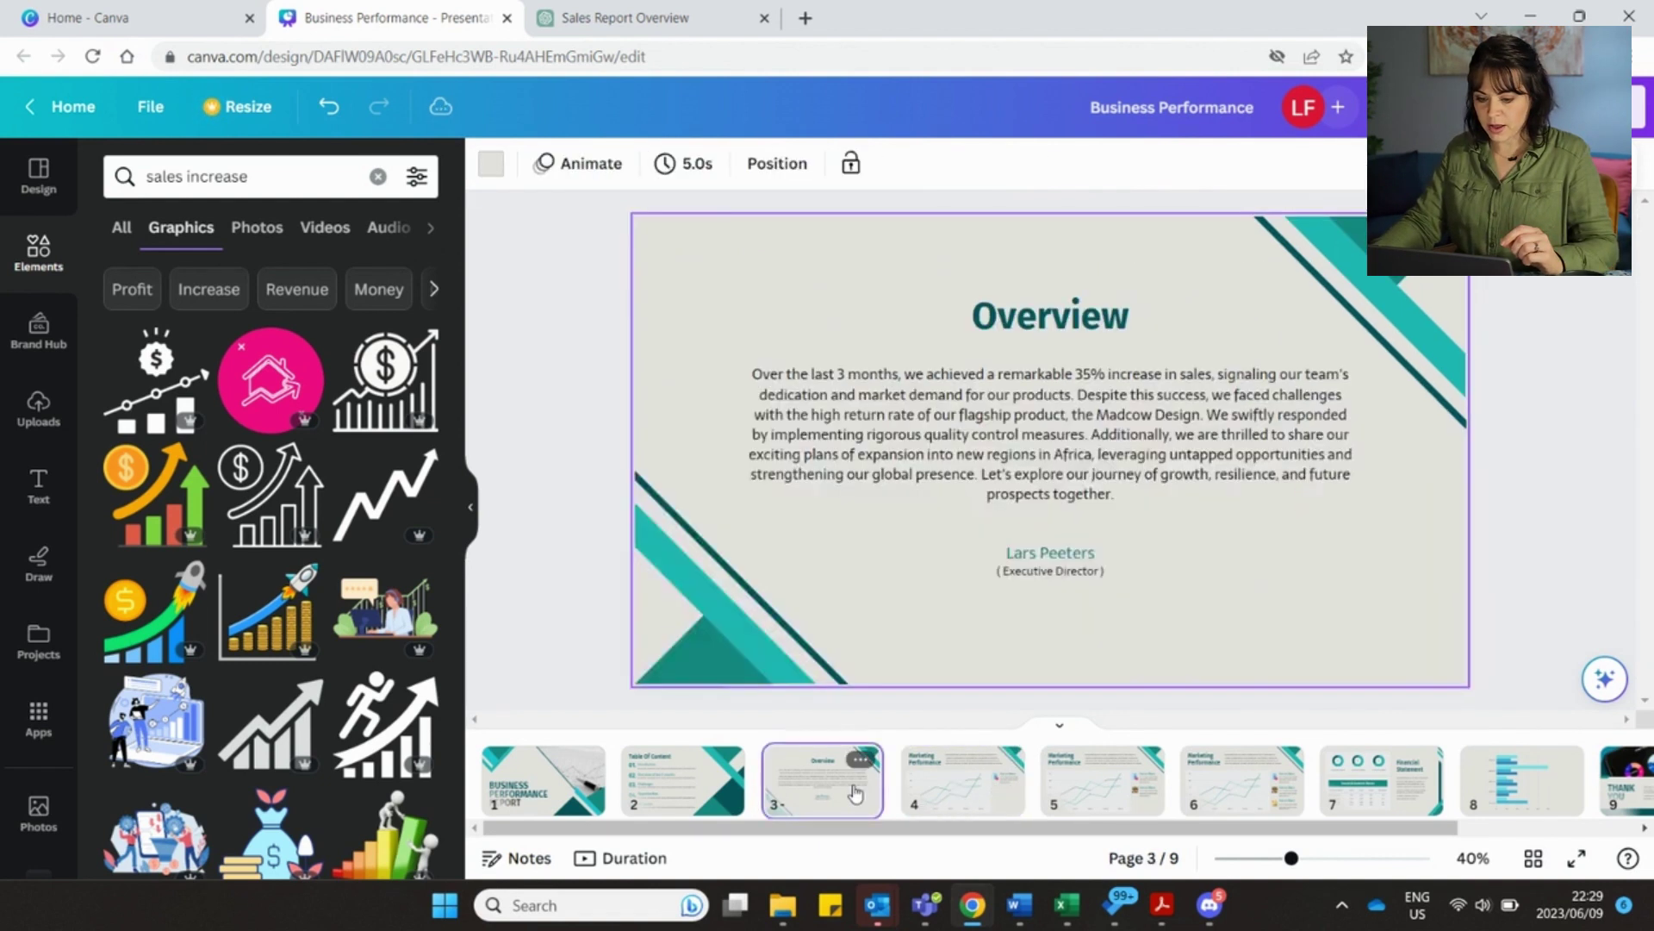
{"action": "key", "text": "Right"}
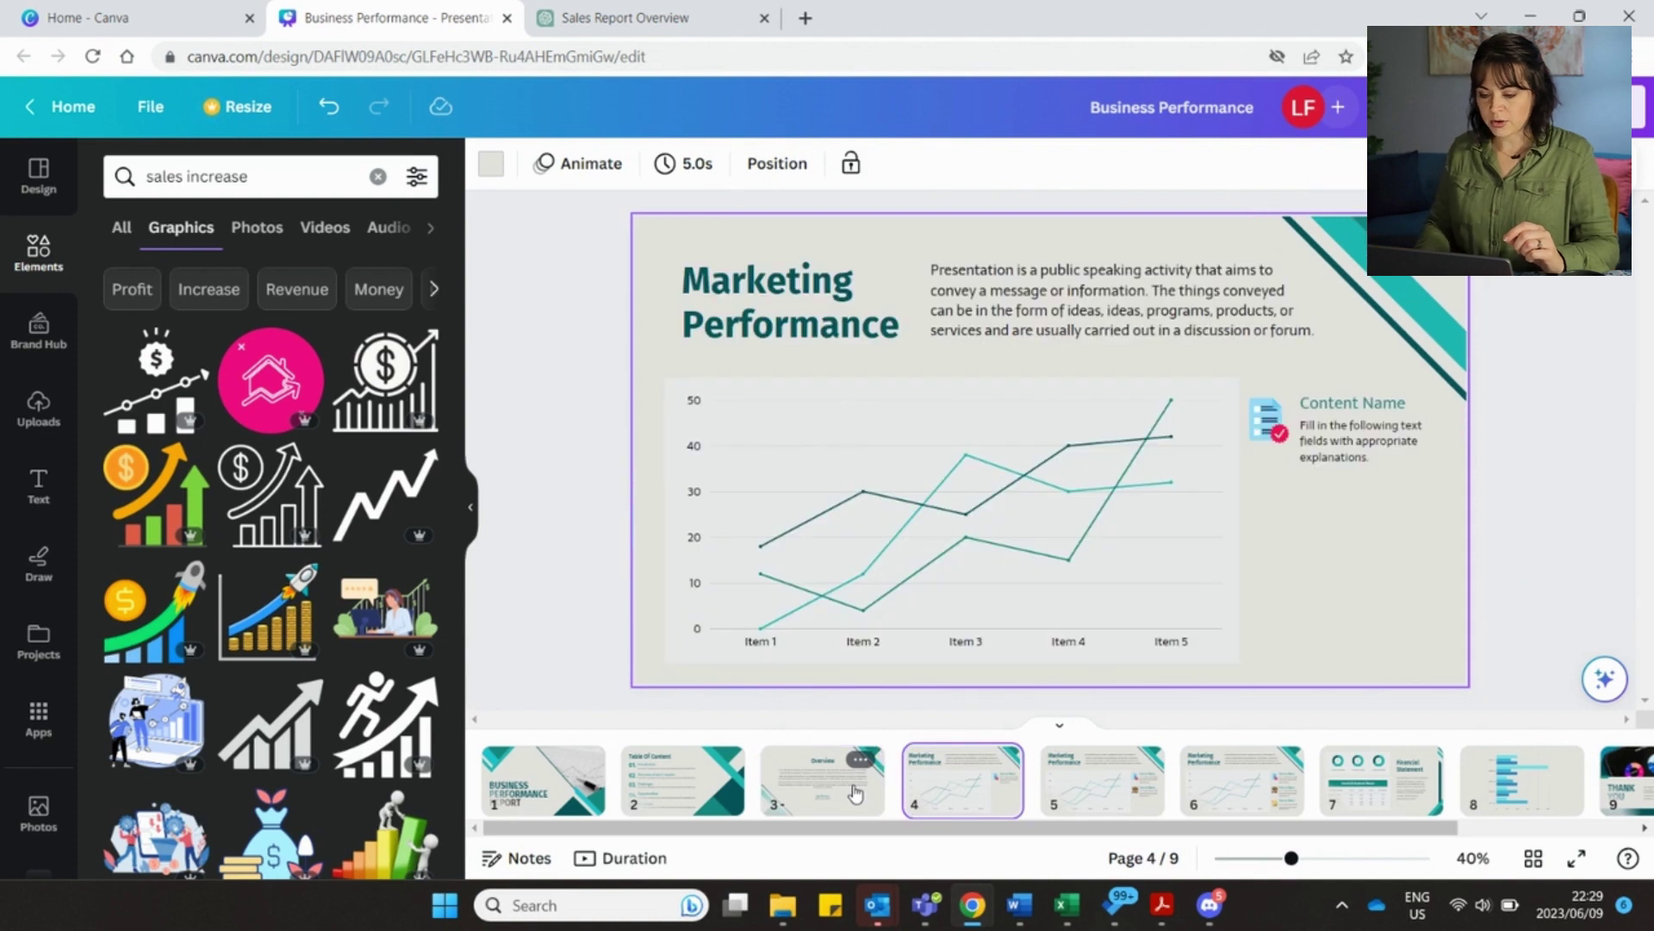
{"action": "key", "text": "Right"}
{"action": "key", "text": "Right"}
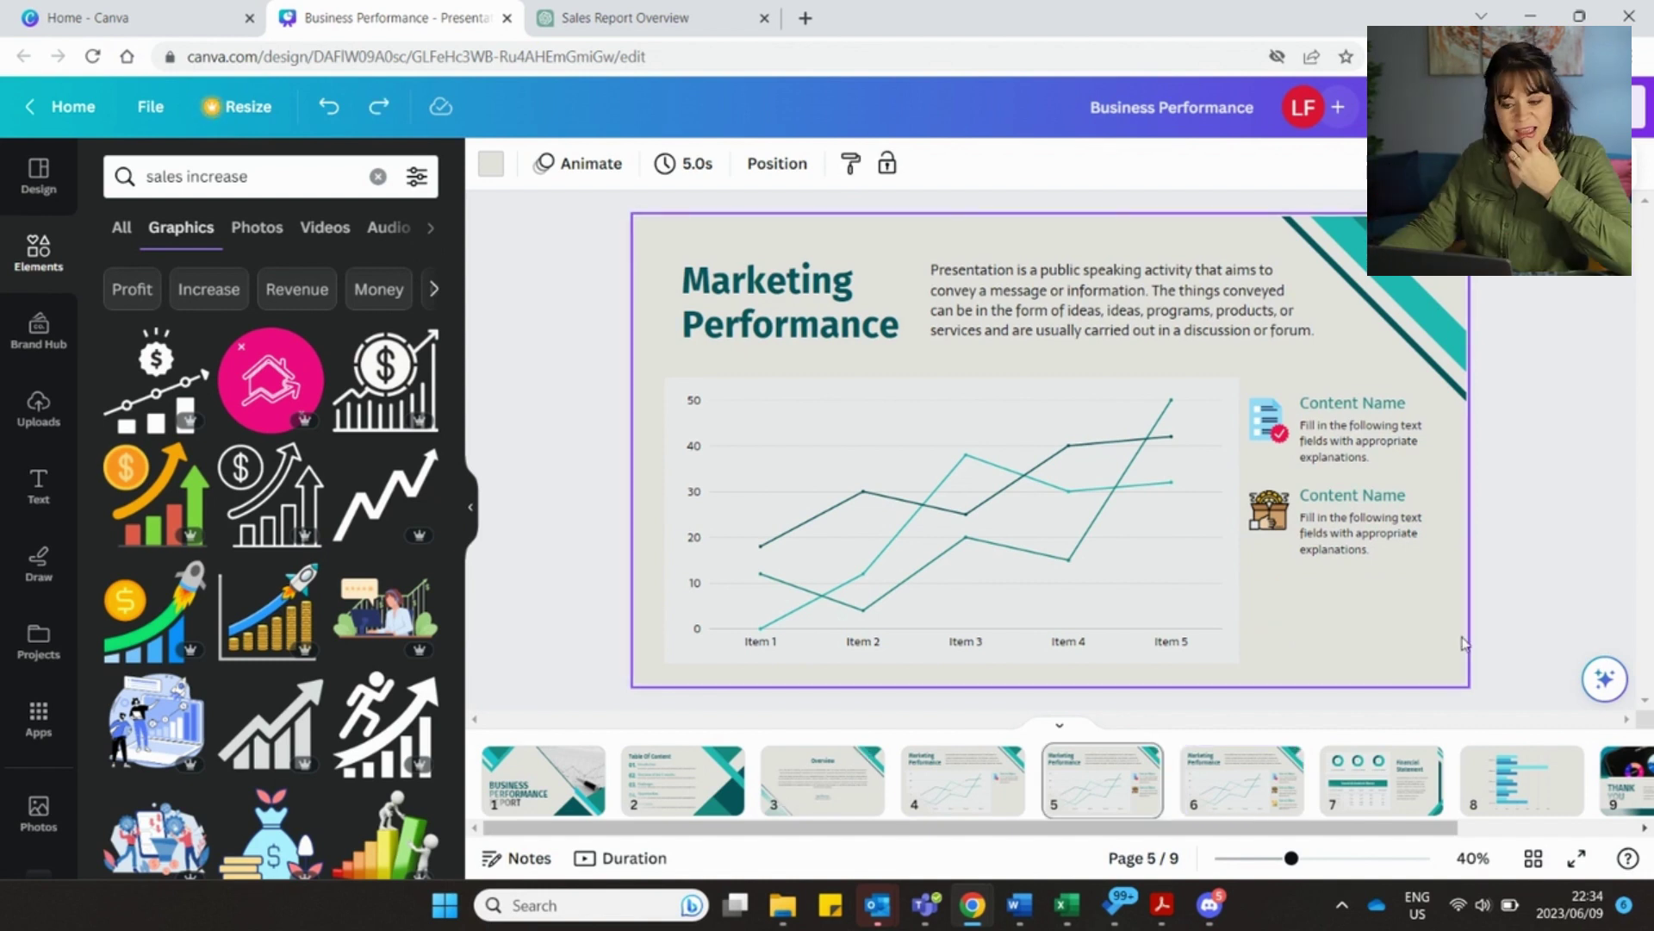
Give slide 5's box icon a custom motion-path animation and preview it full screen
{"action": "left_click", "coordinate": [1269, 510]}
{"action": "left_click", "coordinate": [773, 162]}
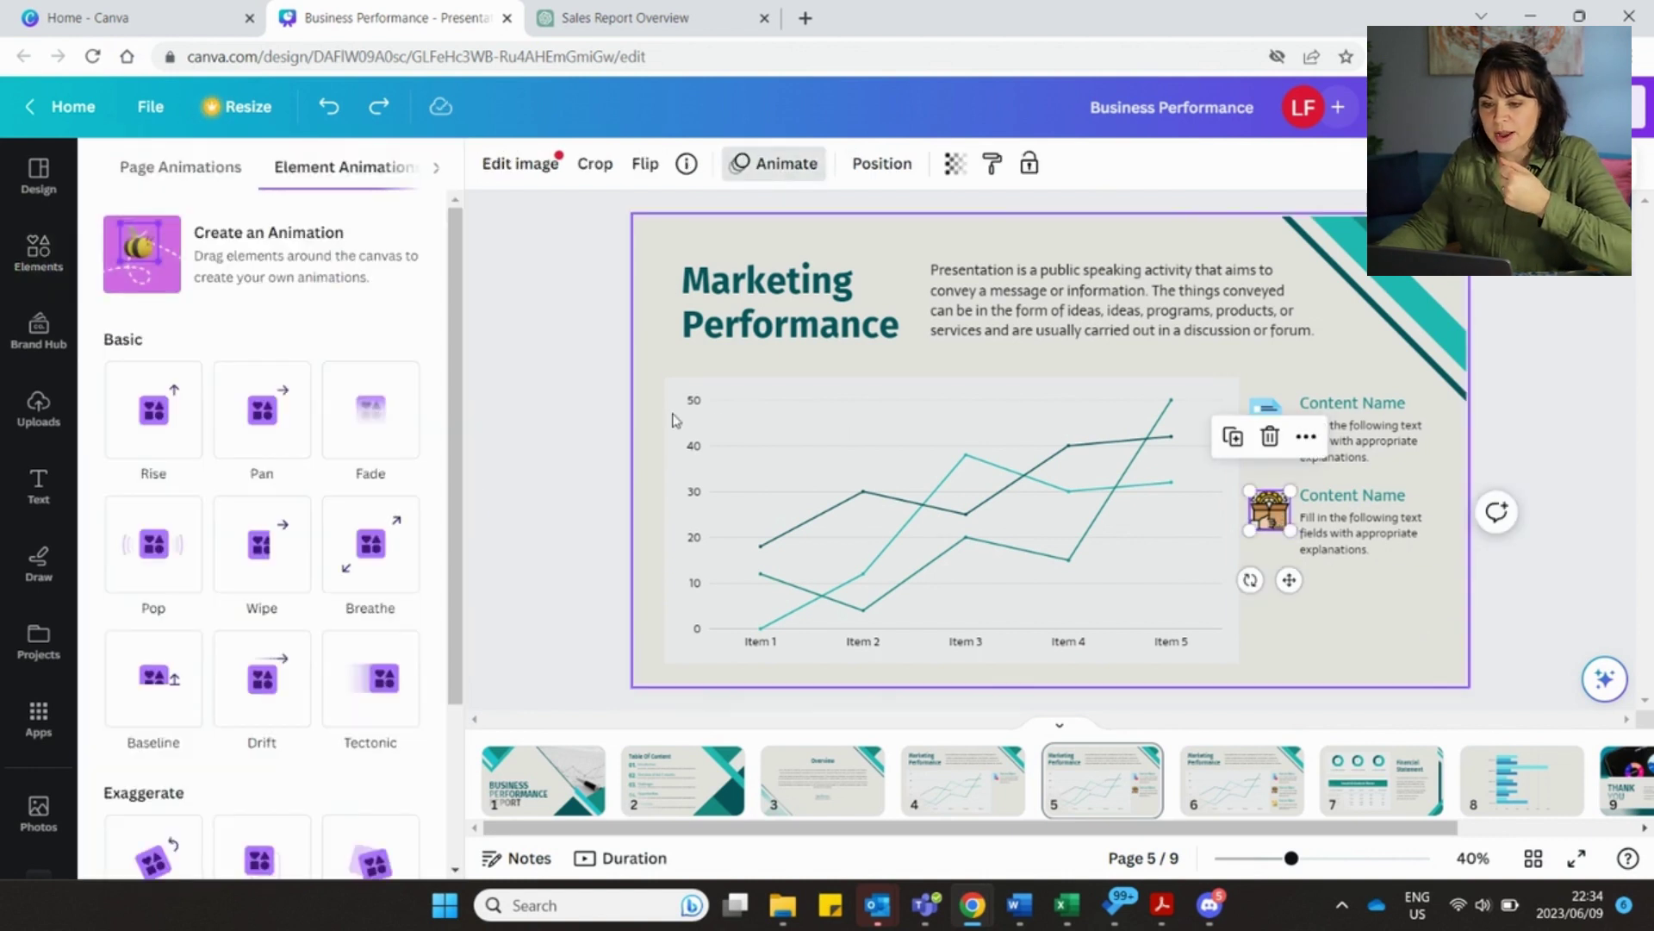
{"action": "left_click", "coordinate": [156, 274]}
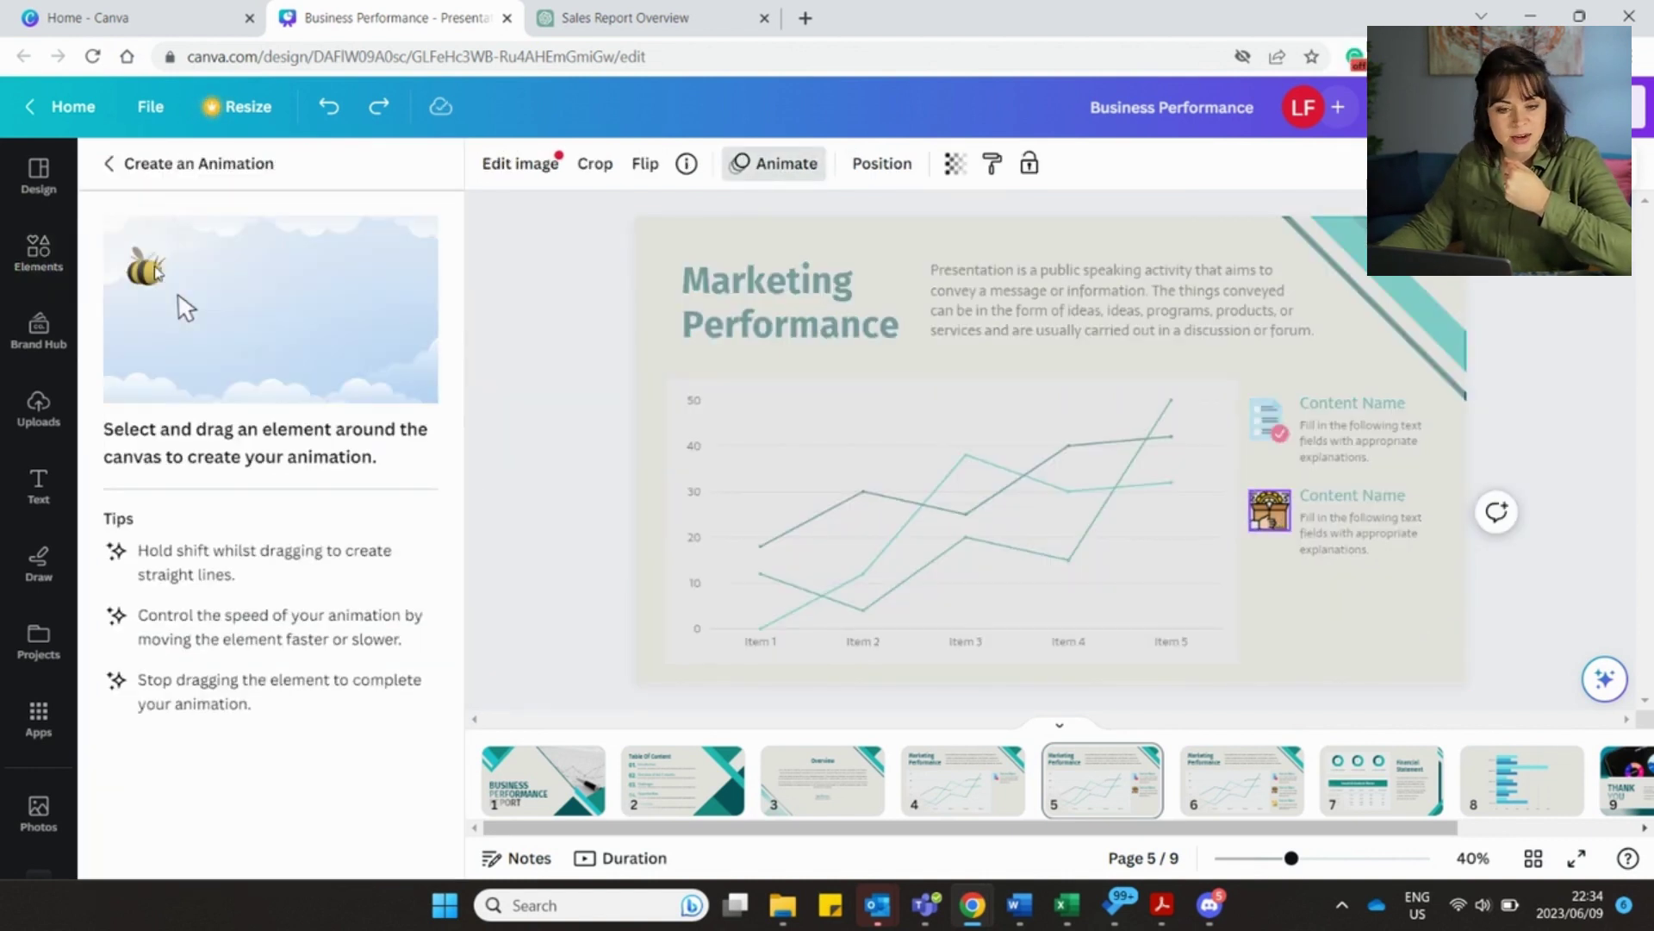
{"action": "mouse_move", "coordinate": [1258, 513]}
{"action": "left_mouse_down"}
{"action": "mouse_move", "coordinate": [1156, 338]}
{"action": "mouse_move", "coordinate": [1090, 367]}
{"action": "mouse_move", "coordinate": [890, 280]}
{"action": "mouse_move", "coordinate": [879, 392]}
{"action": "mouse_move", "coordinate": [850, 401]}
{"action": "mouse_move", "coordinate": [971, 594]}
{"action": "mouse_move", "coordinate": [1312, 569]}
{"action": "mouse_move", "coordinate": [1273, 516]}
{"action": "left_mouse_up"}
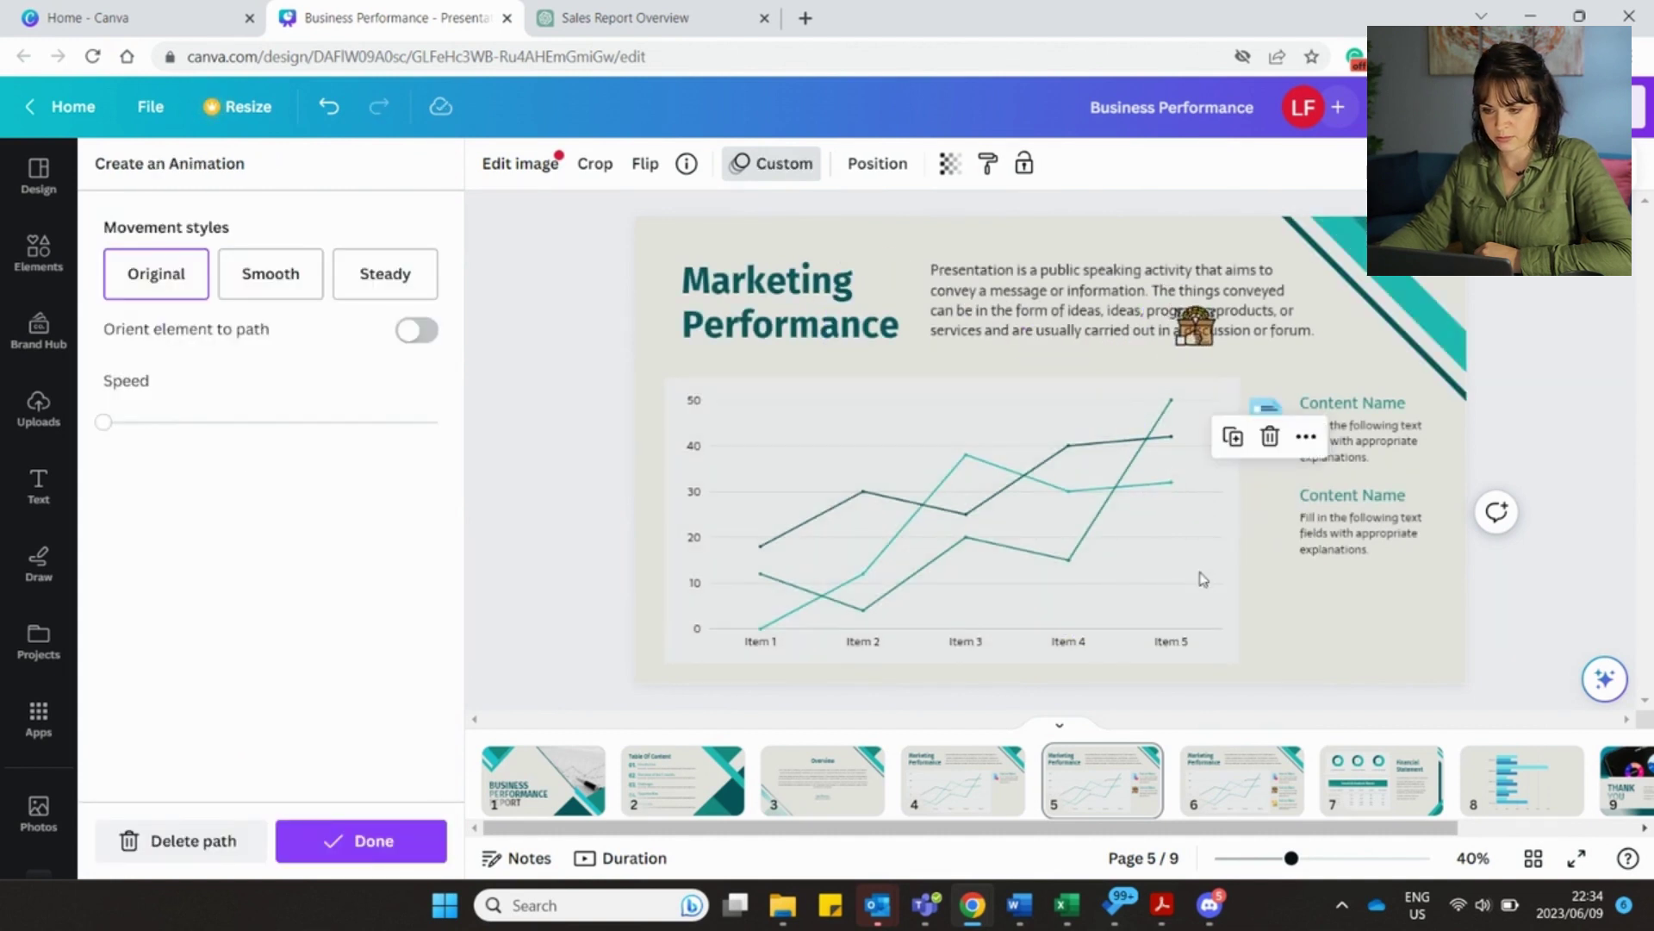
{"action": "key", "text": "ctrl+alt+p"}
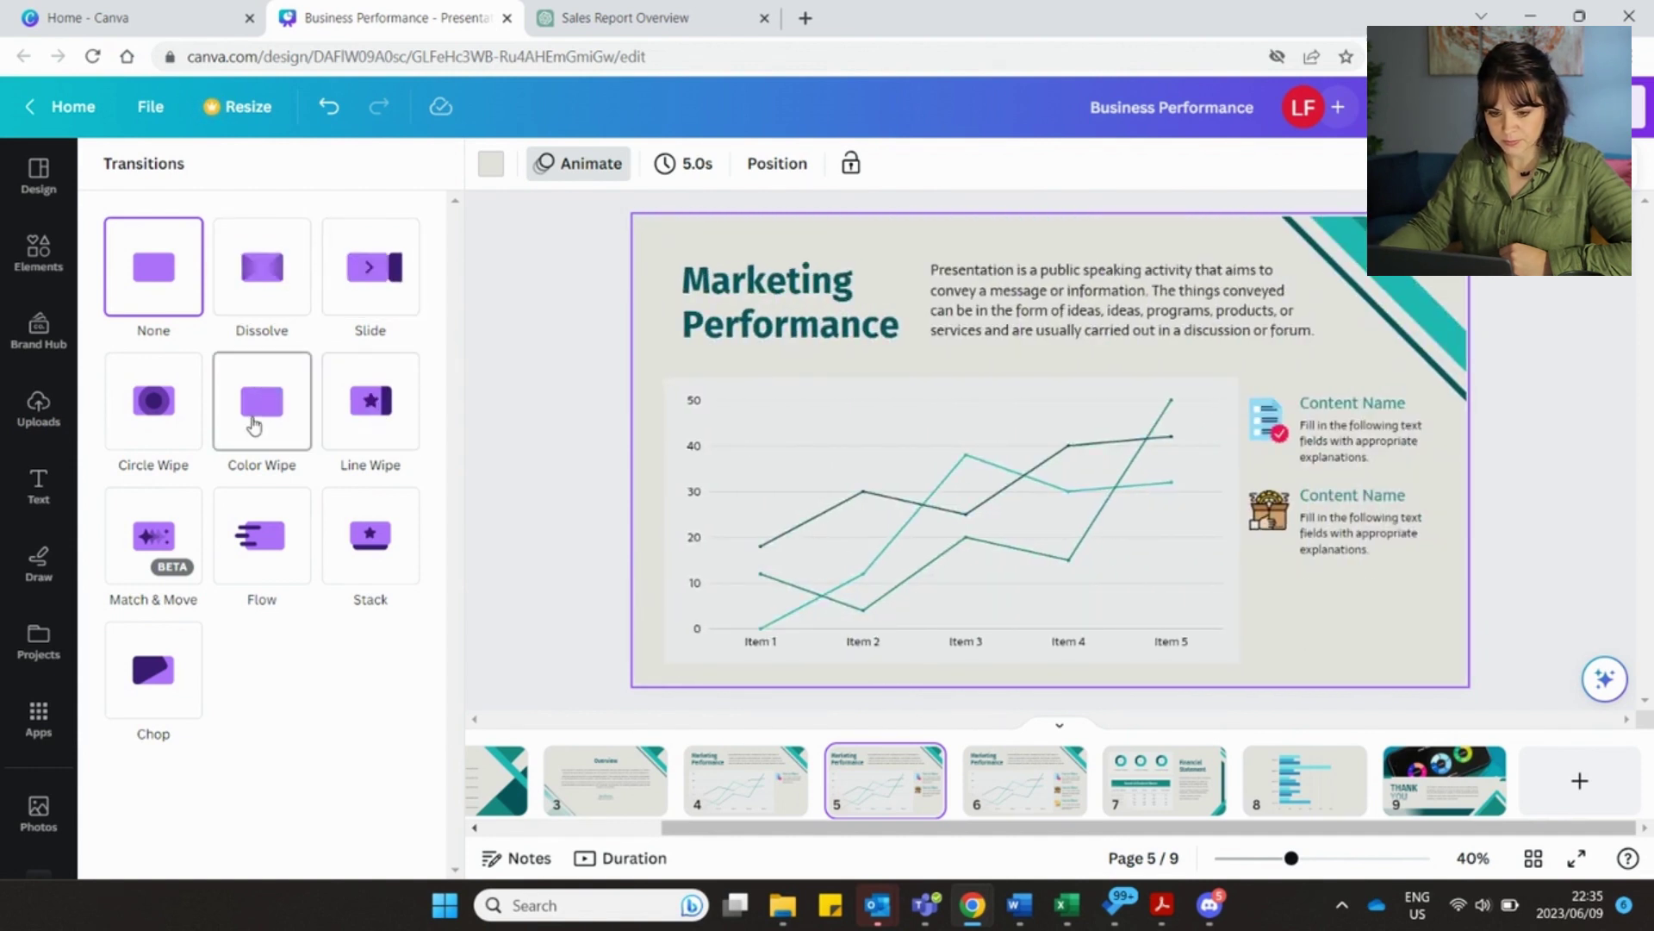
Play the eight-page deck as a full-screen presentation
{"action": "key", "text": "ctrl+alt+p"}
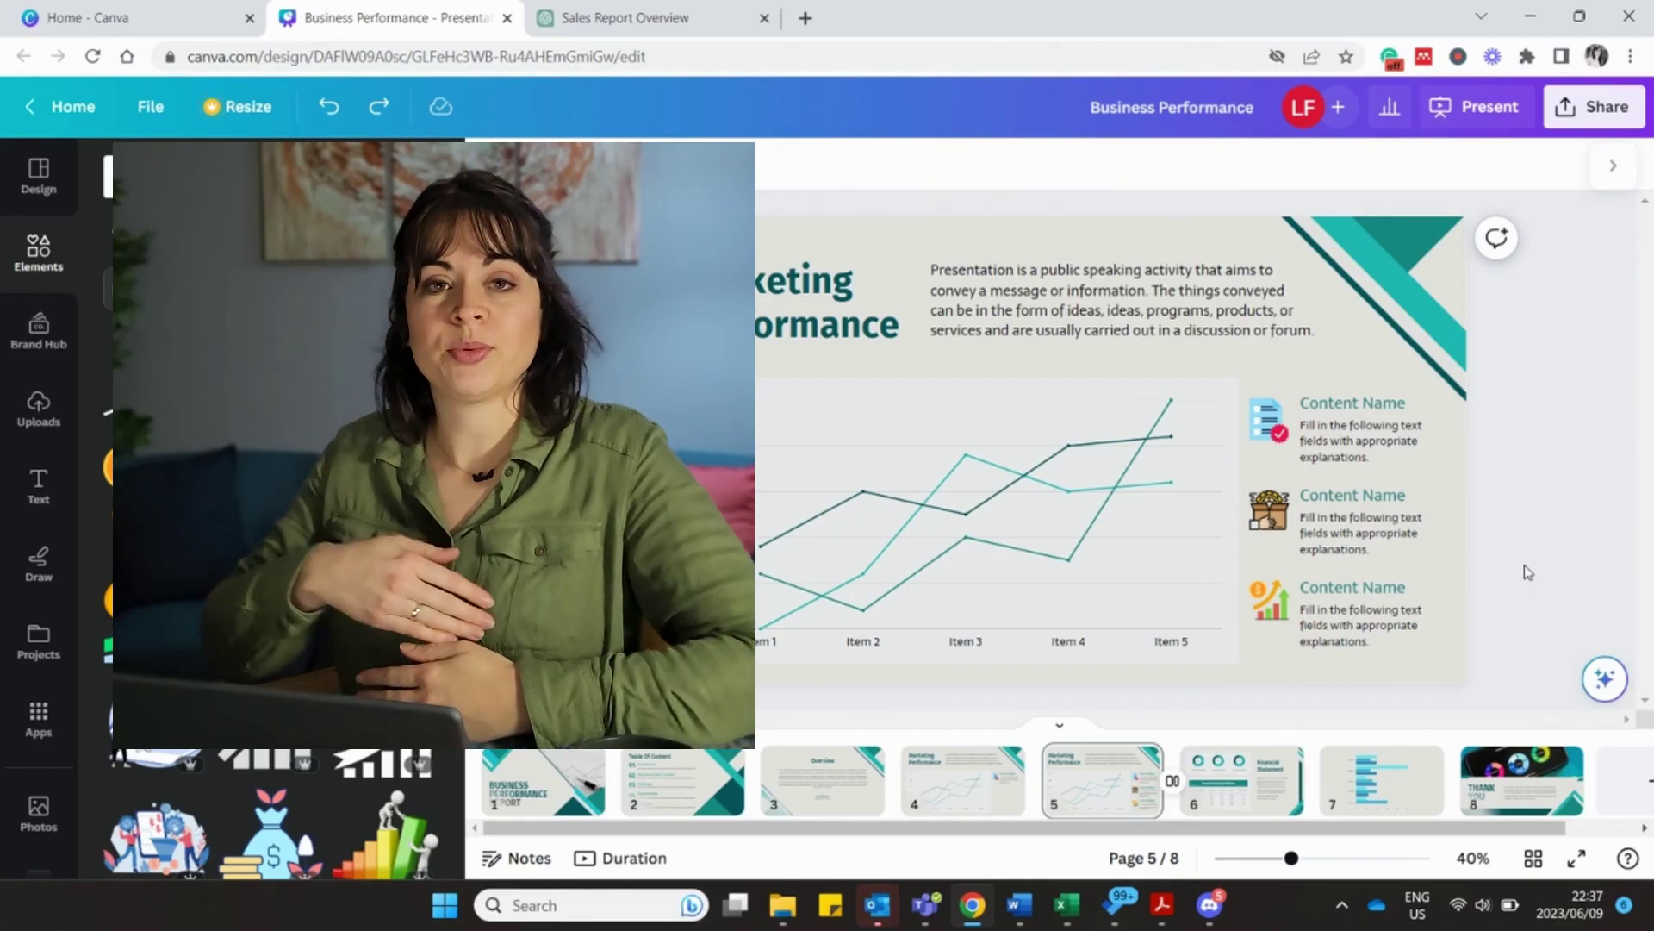
Glance at the Present options, then set the download to PDF Standard for all 8 pages
{"action": "left_click", "coordinate": [1488, 117]}
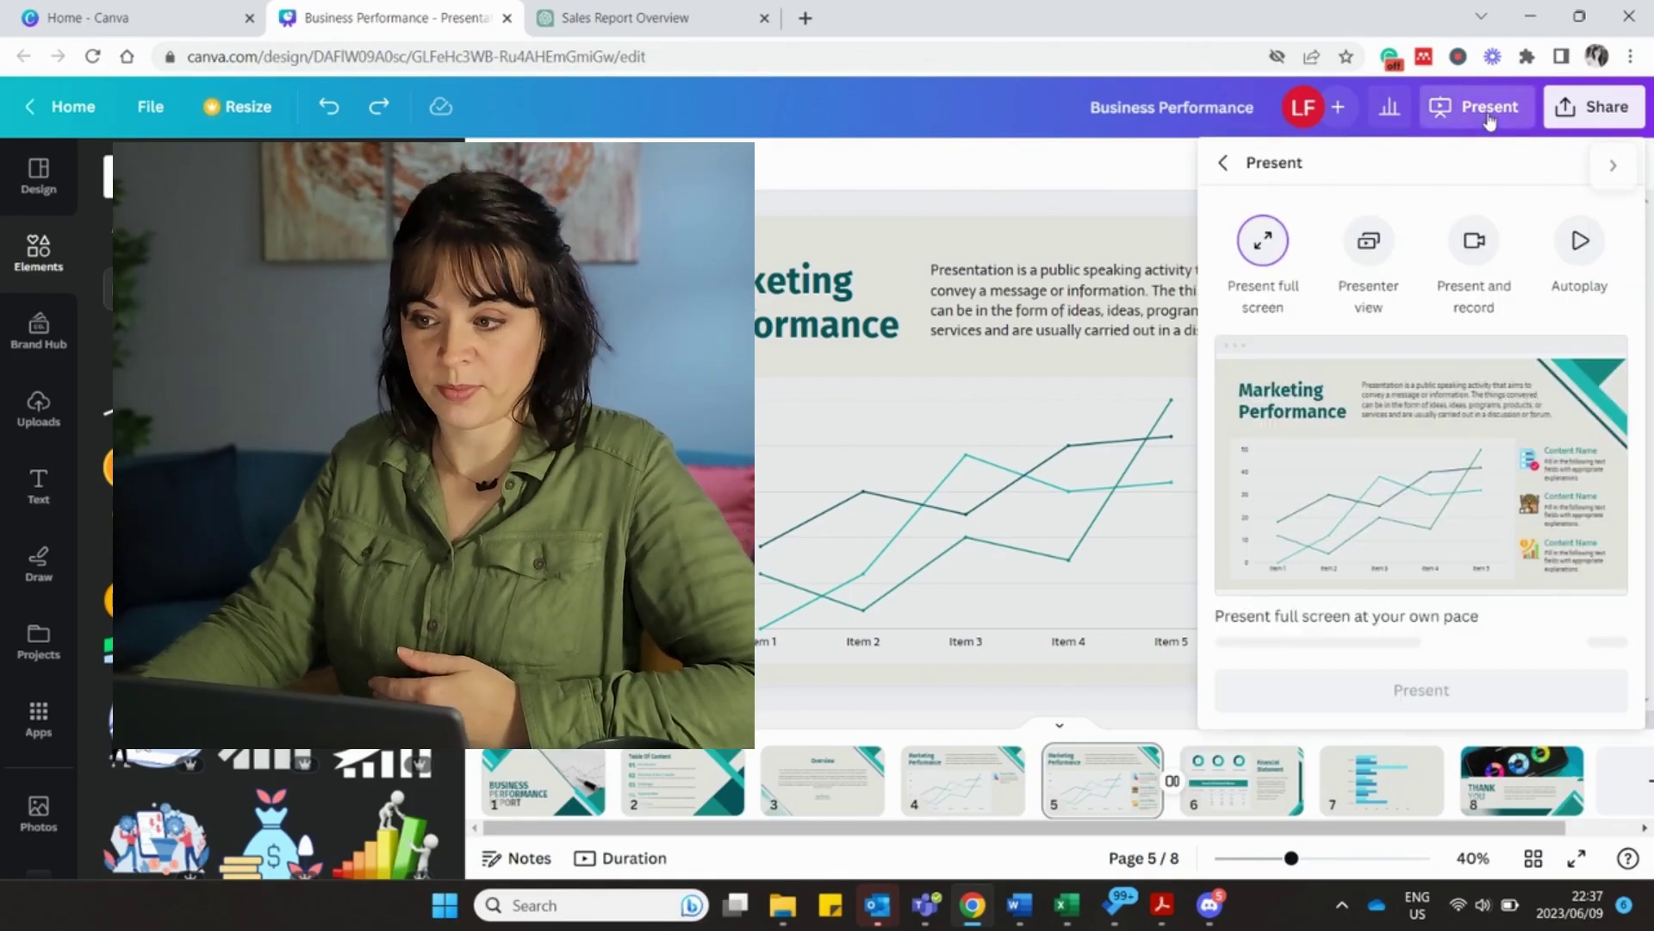
{"action": "left_click", "coordinate": [1117, 199]}
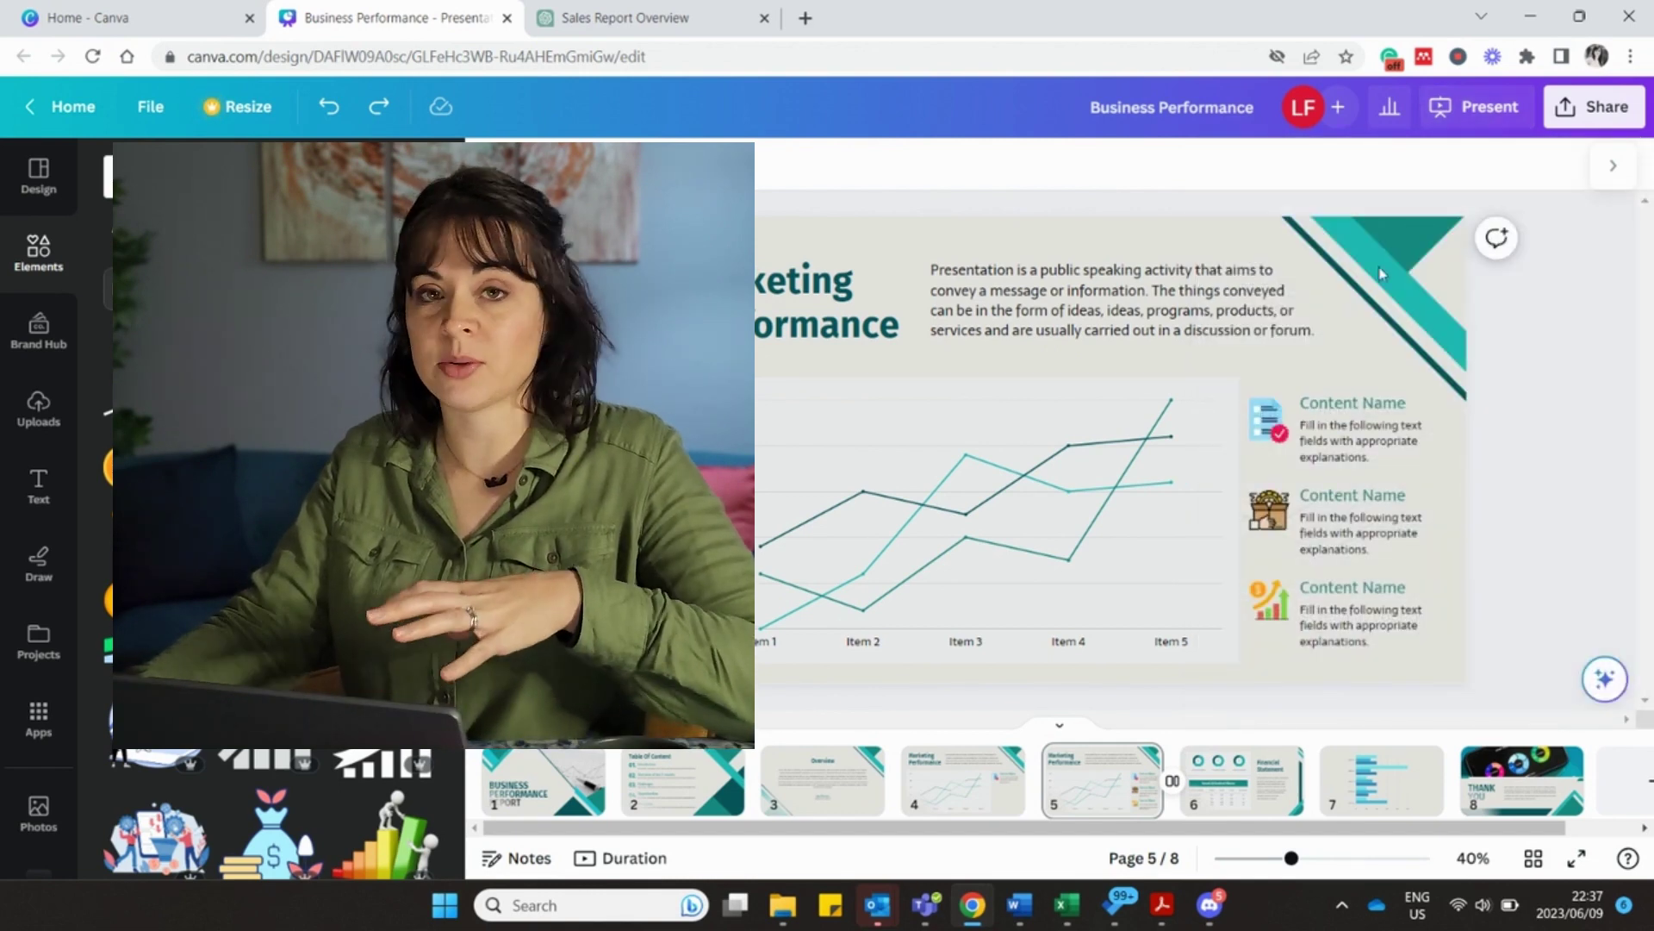
{"action": "left_click", "coordinate": [1600, 121]}
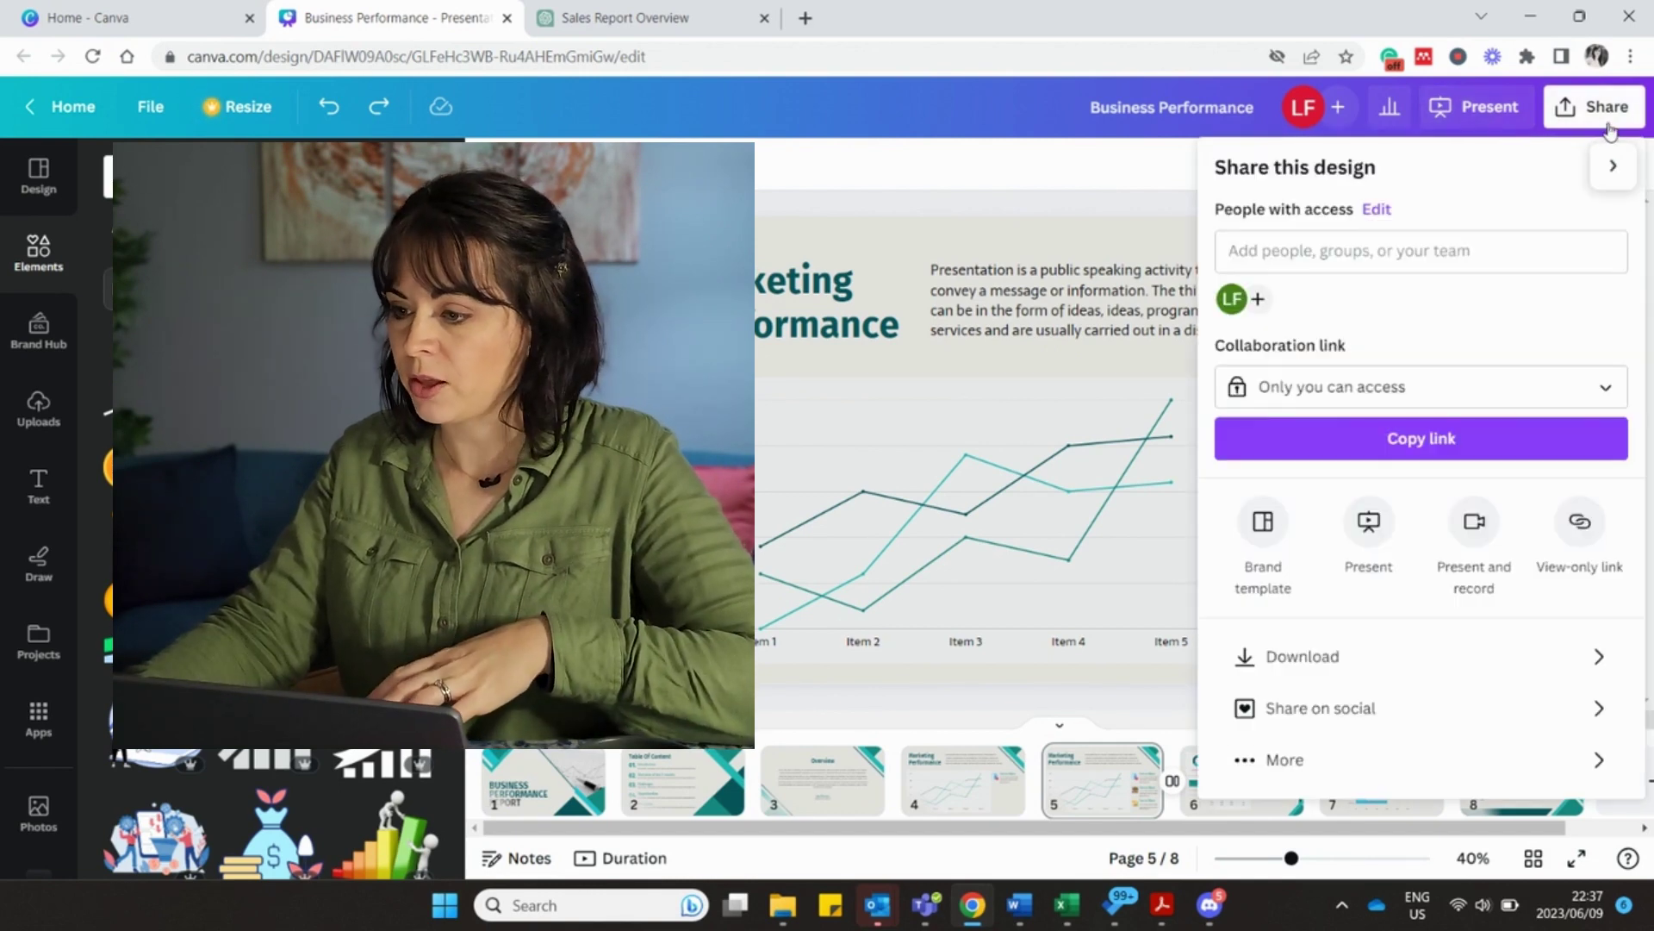
{"action": "left_click", "coordinate": [1489, 670]}
{"action": "left_click", "coordinate": [1535, 269]}
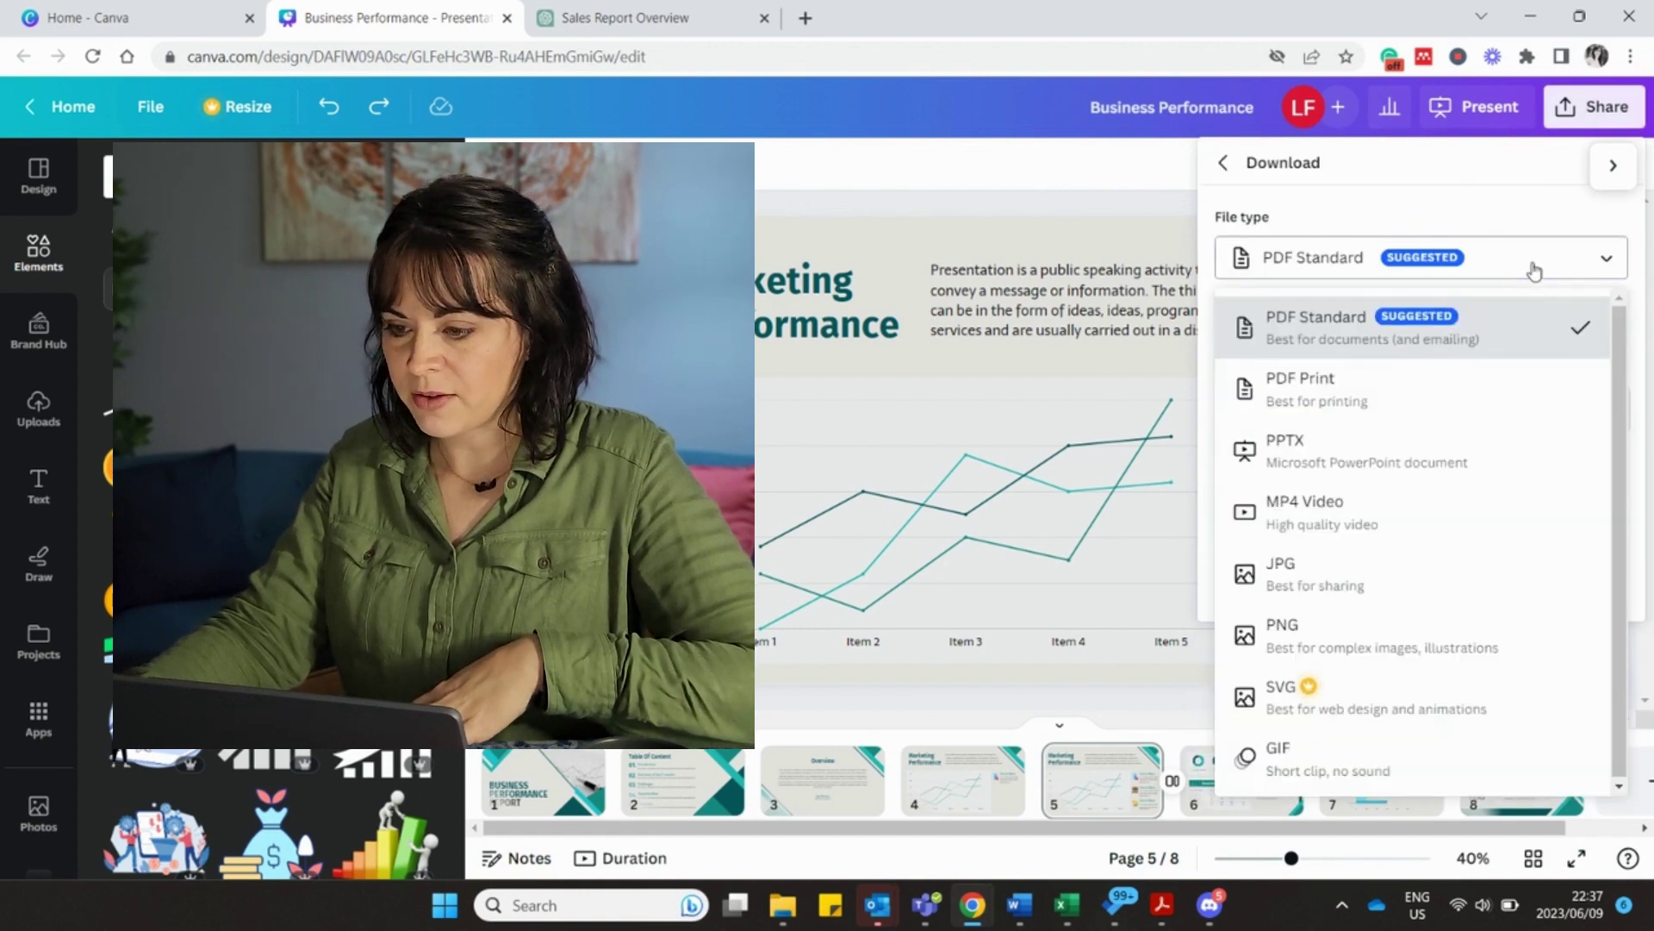
{"action": "left_click", "coordinate": [1535, 271]}
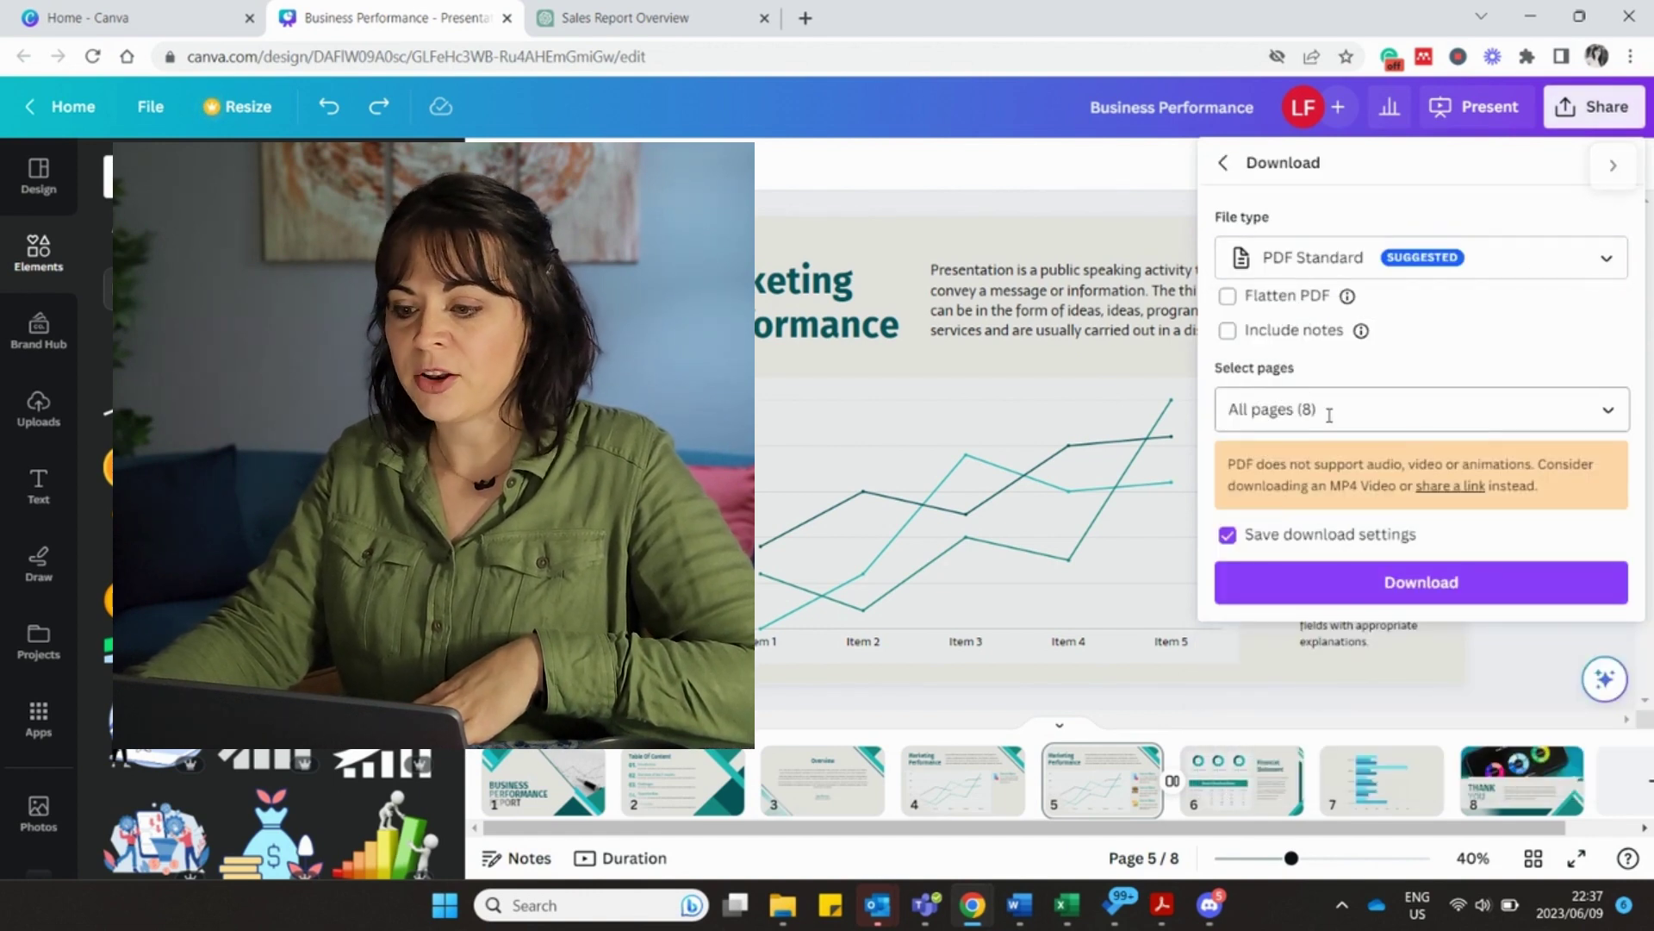